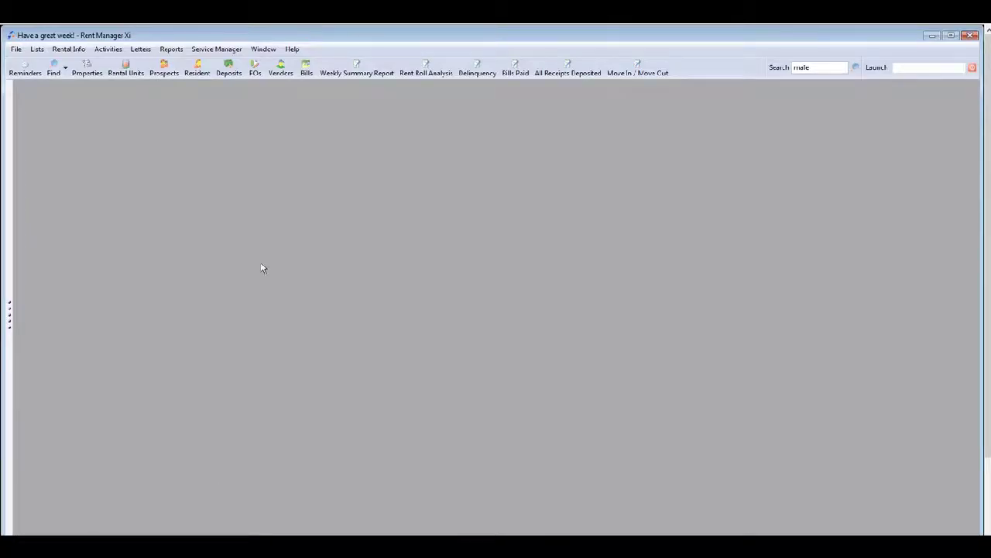
Step: Start a new prospect assigned to the Paradise Cove property
click(174, 73)
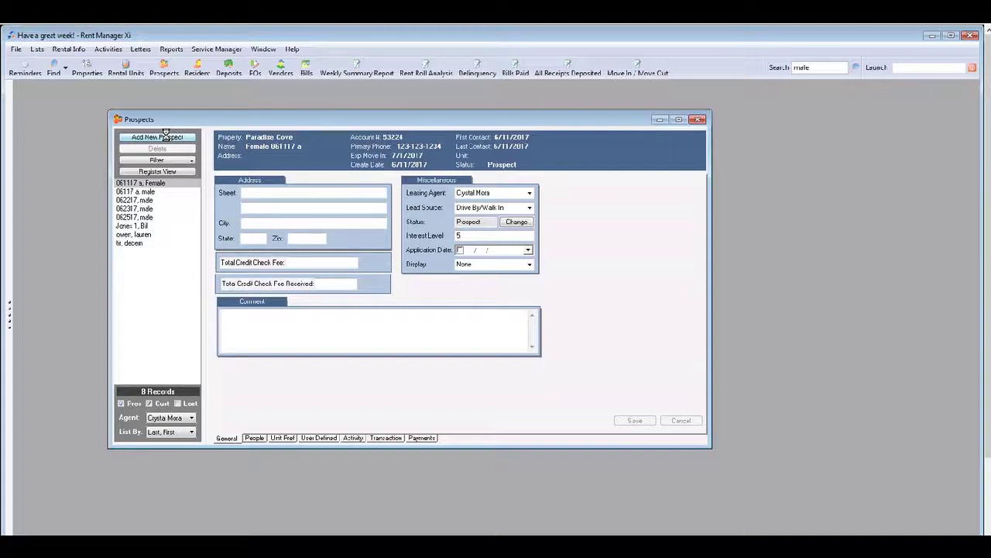
click(165, 137)
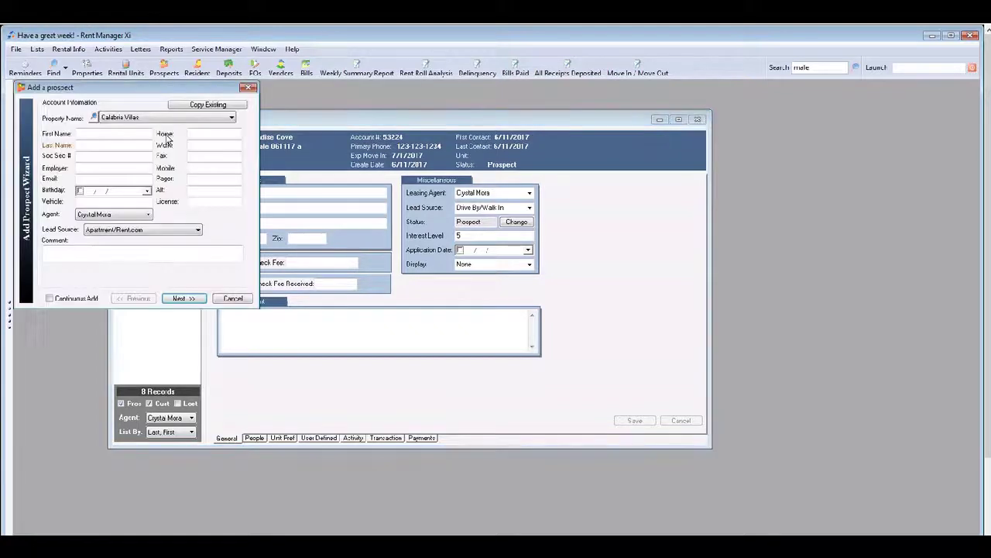
click(232, 118)
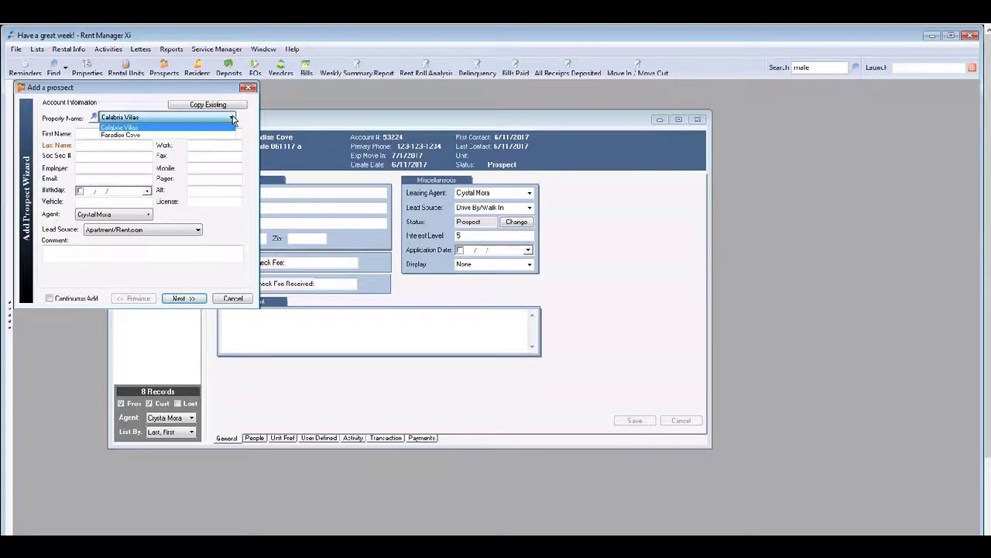
click(172, 135)
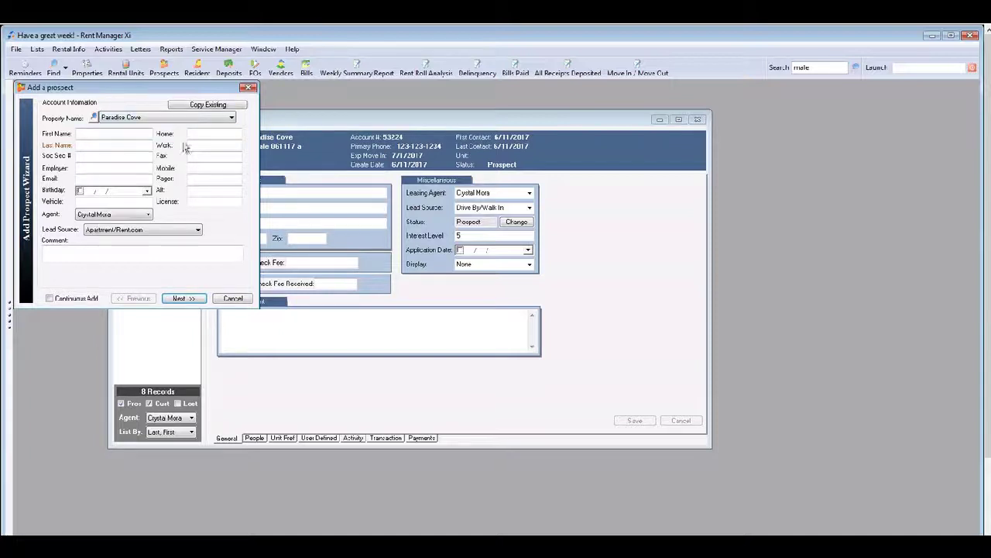
Step: Enter the prospect's first and last name and set lead source to Drive By/Walk In
click(98, 132)
text(male)
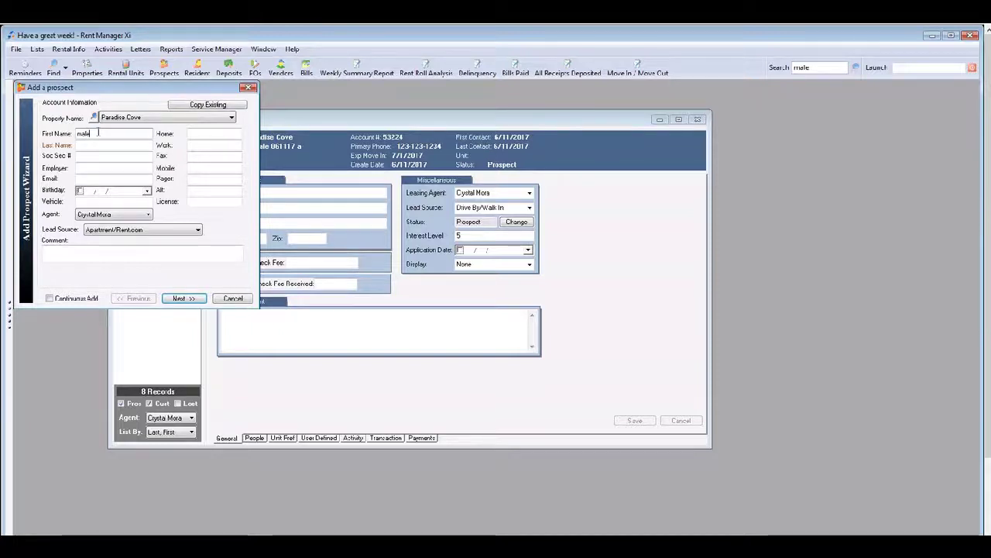
key(Tab)
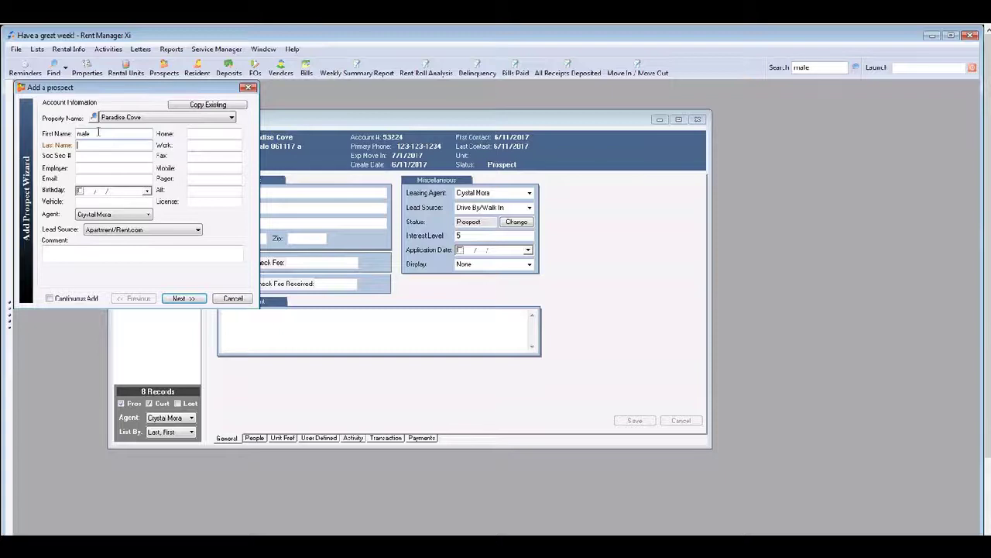
text(06)
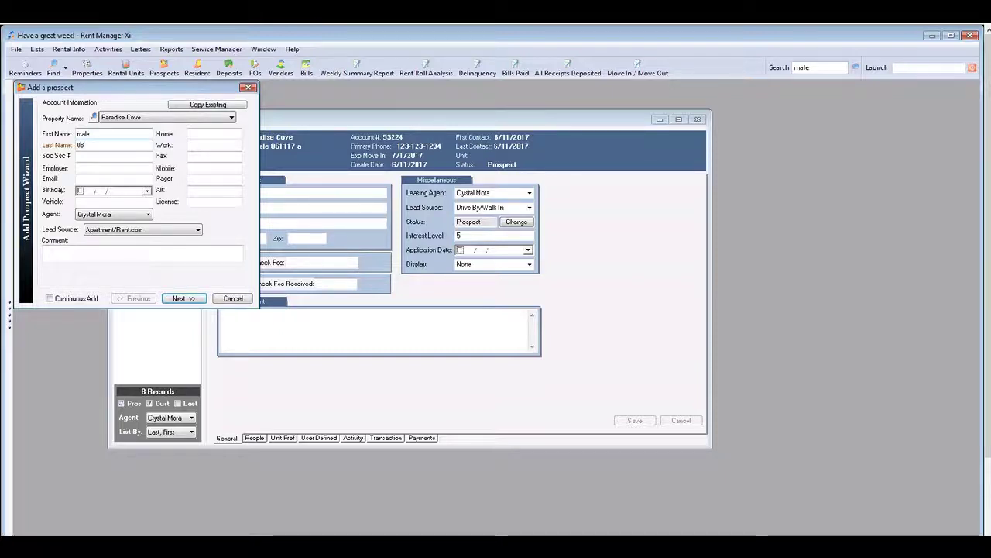
text(1117)
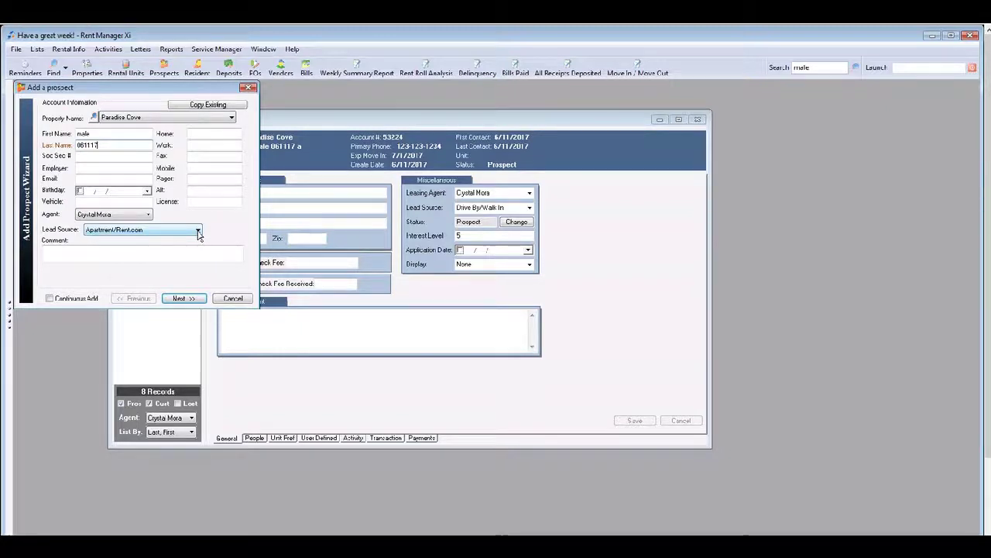
click(198, 234)
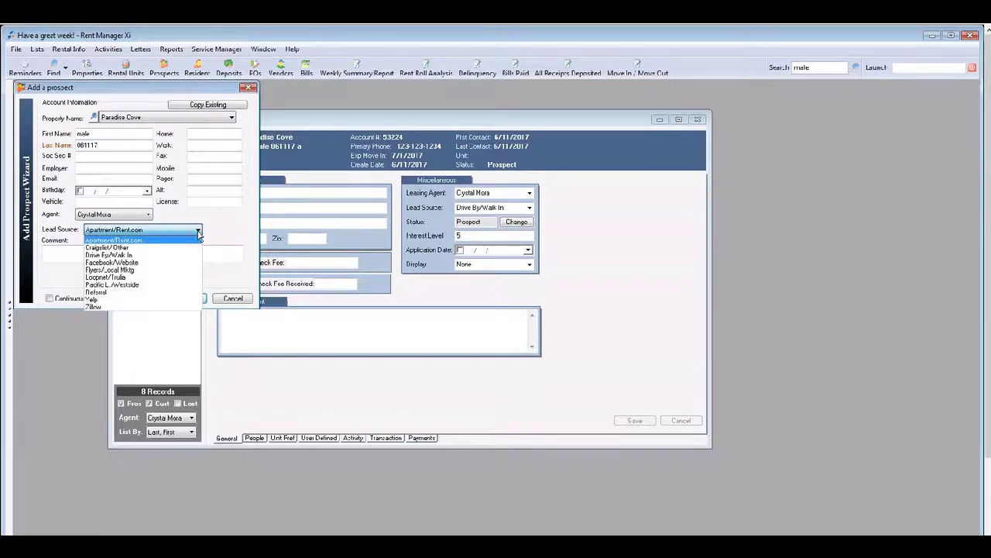
click(160, 260)
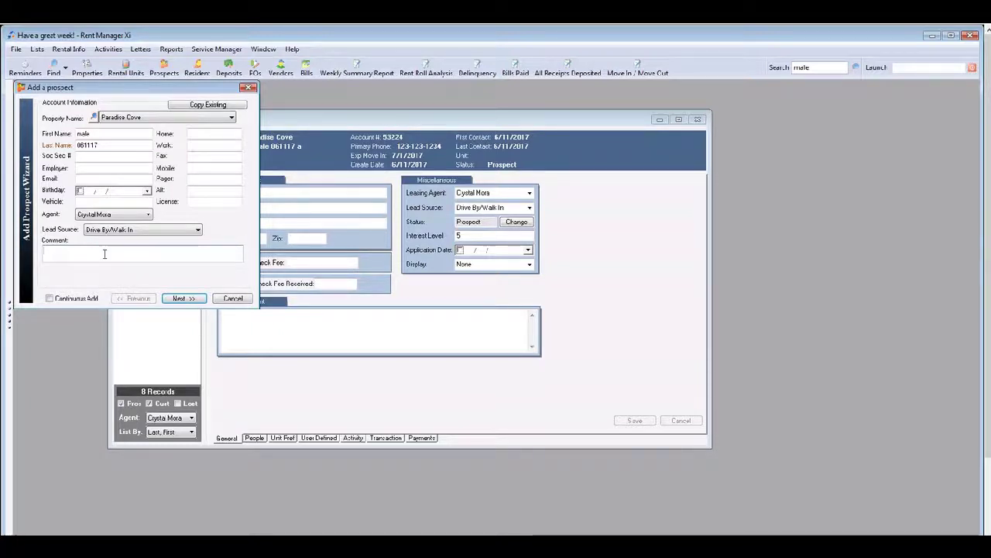
click(181, 299)
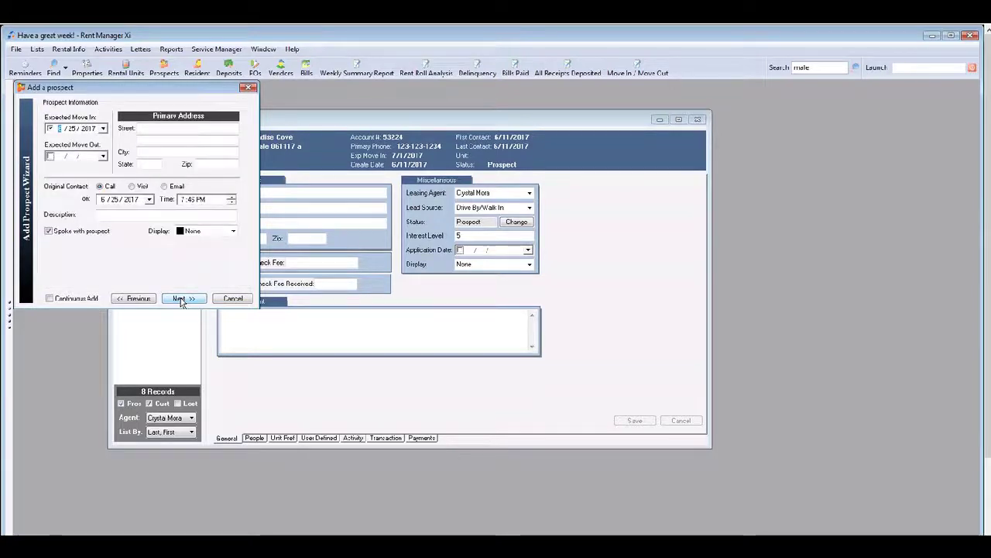
Step: Set expected move-in to 7/22/2017, original contact Call, and mark Spoke with prospect
click(102, 128)
click(148, 144)
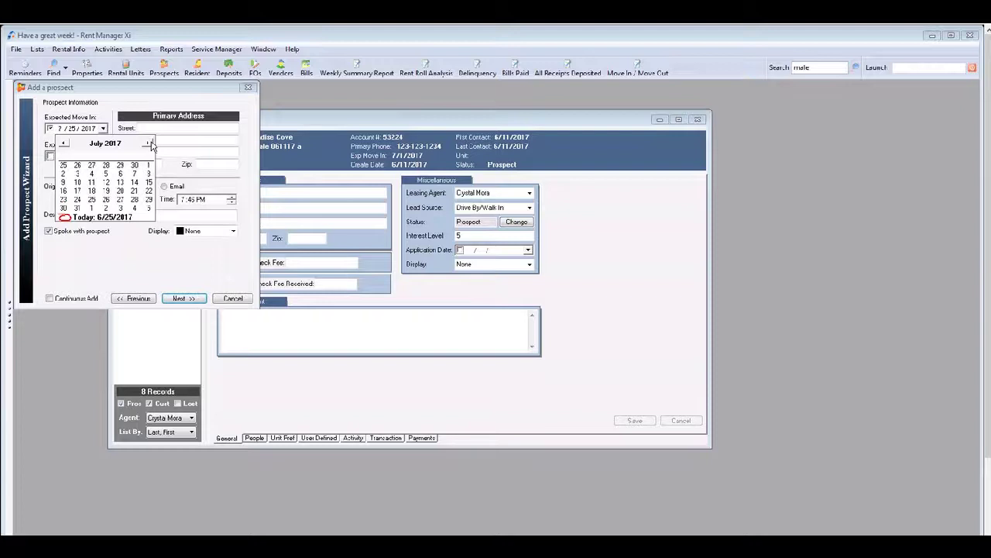
click(150, 191)
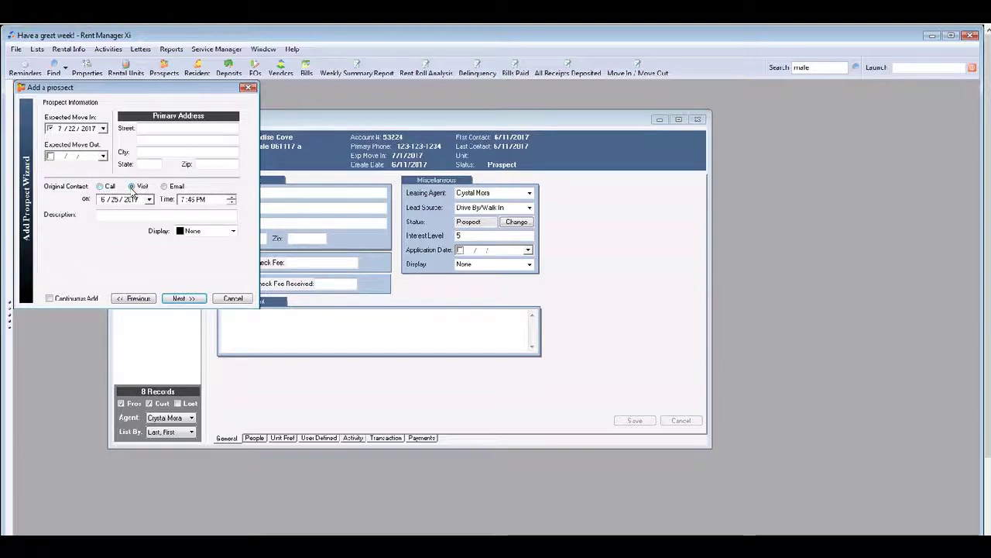
click(165, 187)
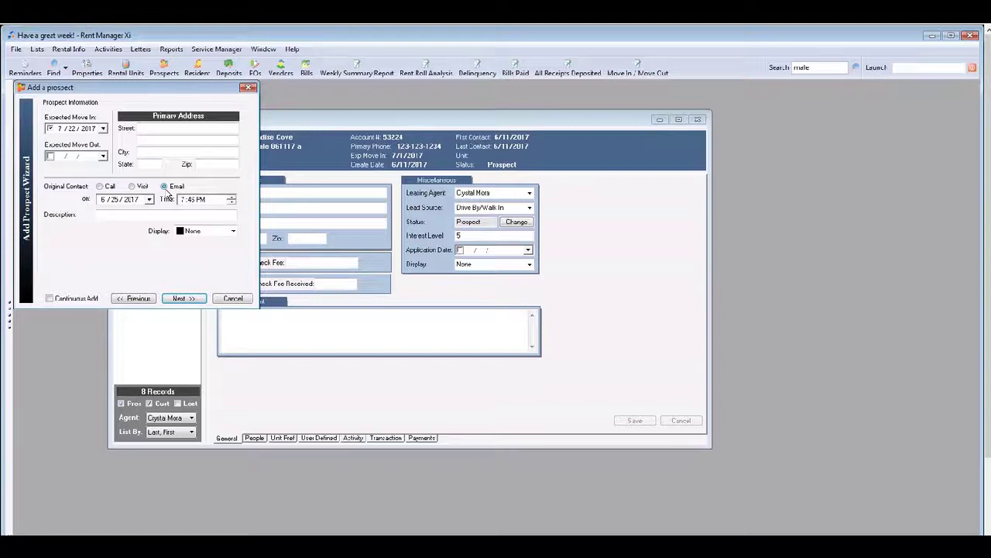
click(131, 203)
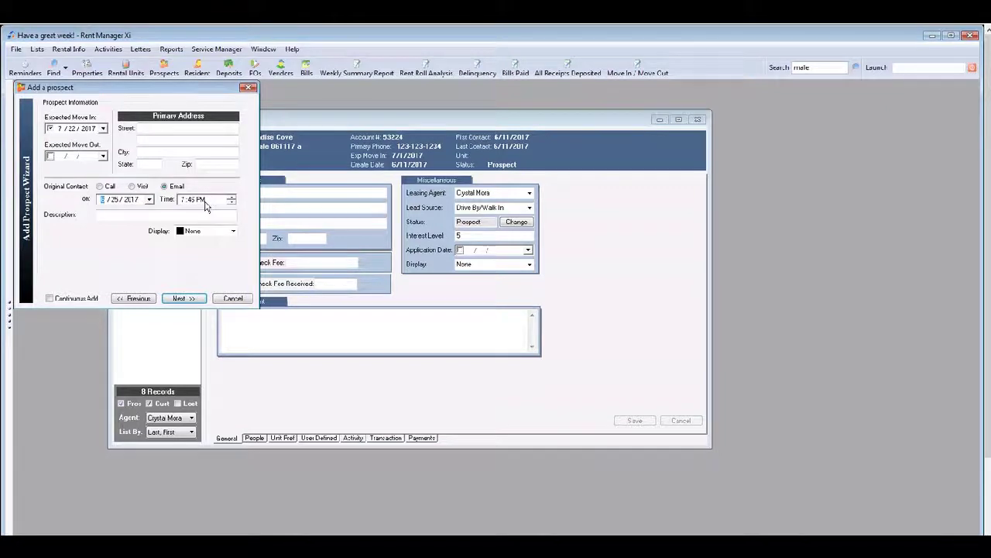
click(99, 187)
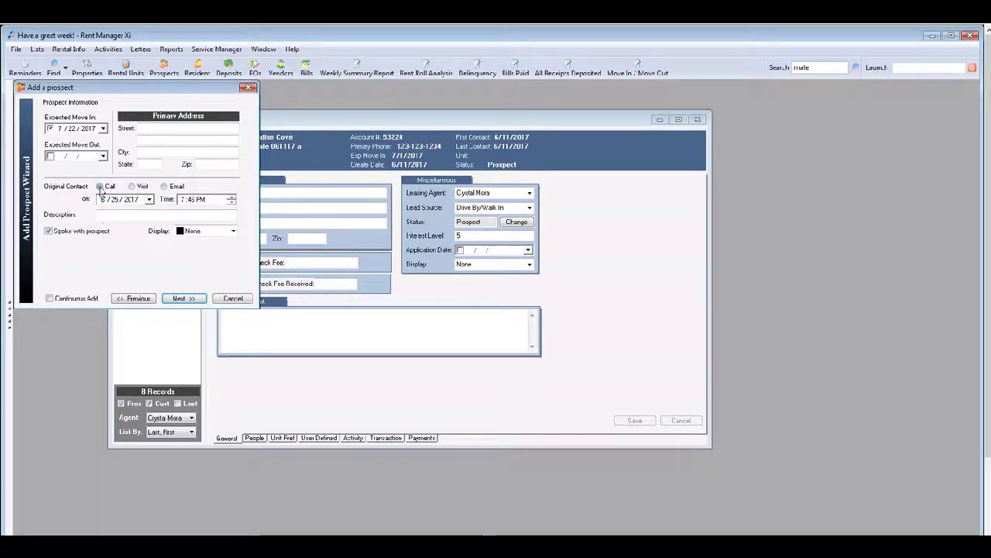
click(48, 232)
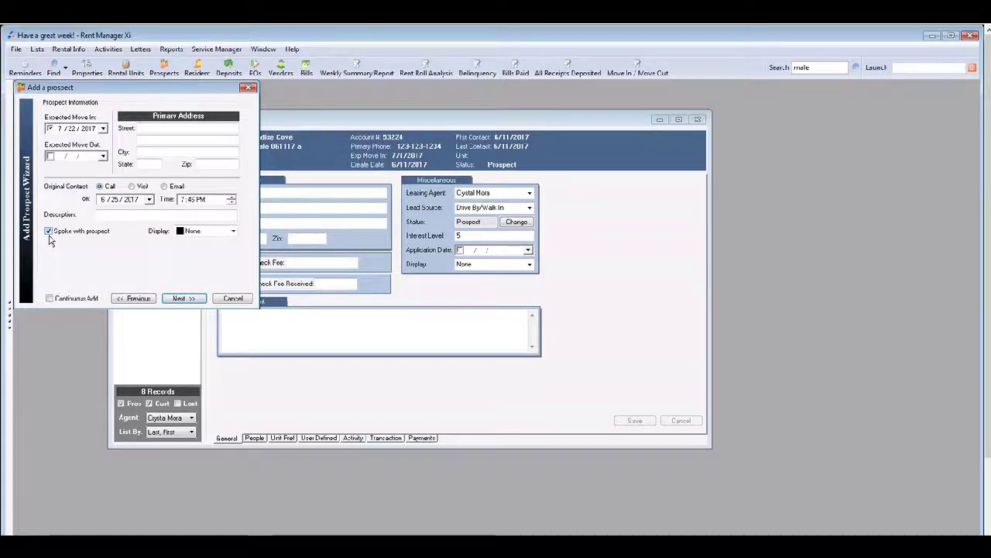
click(110, 215)
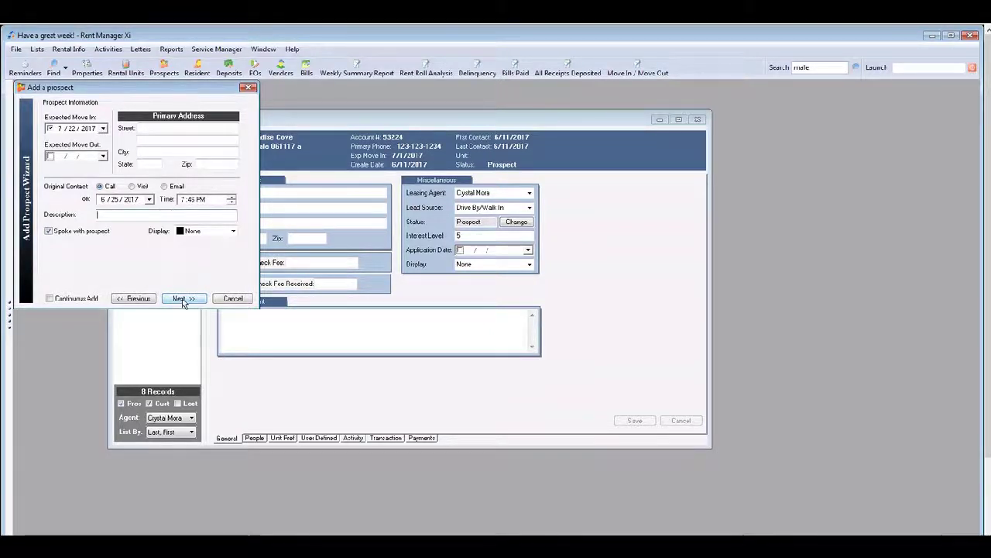
click(184, 300)
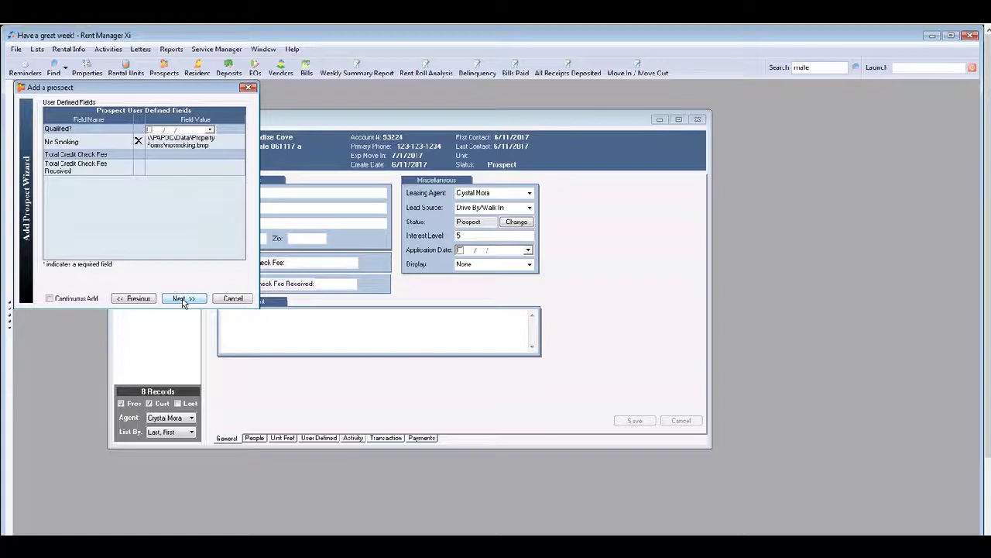
Step: Skip the User Defined Fields page without changes and proceed to unit preferences
click(184, 302)
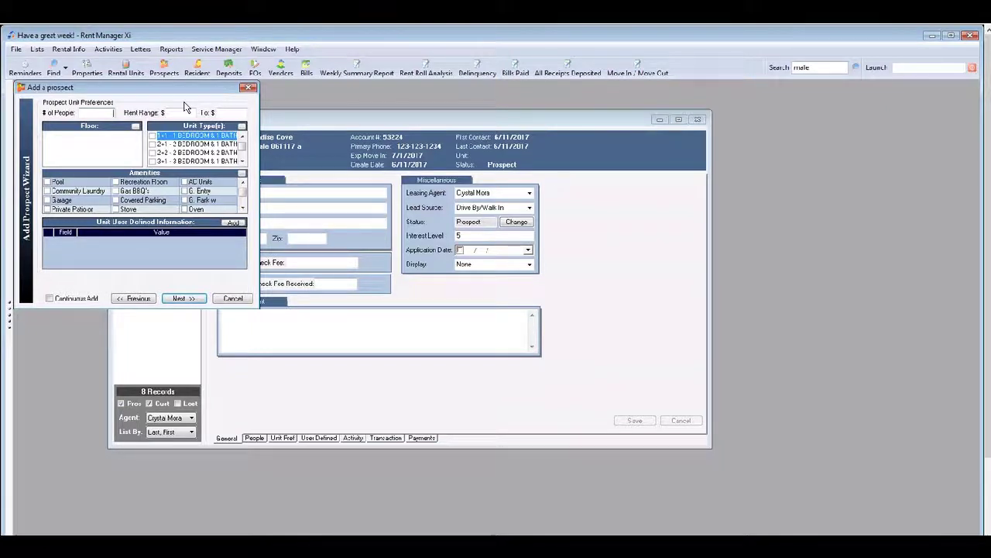
Step: Enter 4 people, maximum rent $1000, tick the first 1-bedroom unit type, and search for matches
click(106, 114)
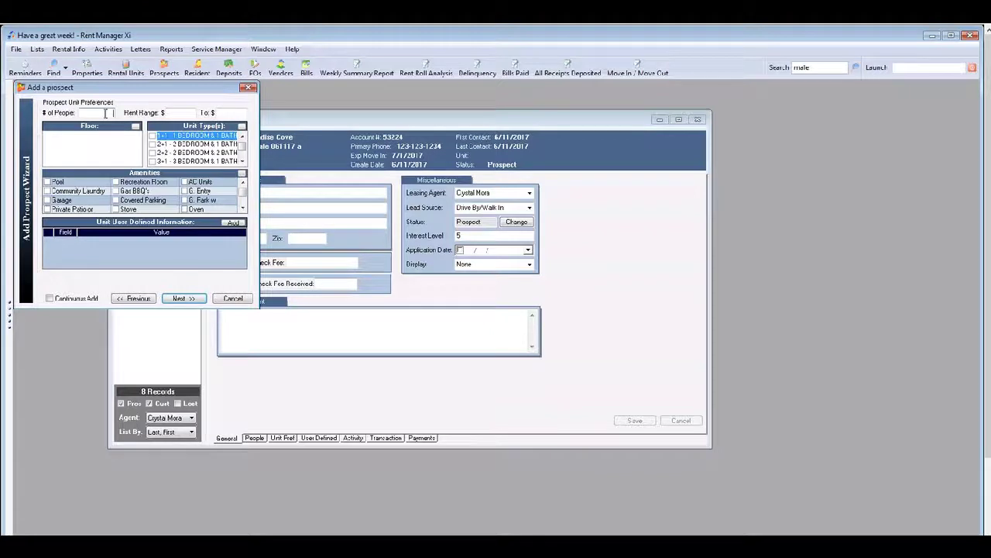
text(4)
click(242, 113)
text(1000)
click(153, 137)
click(180, 299)
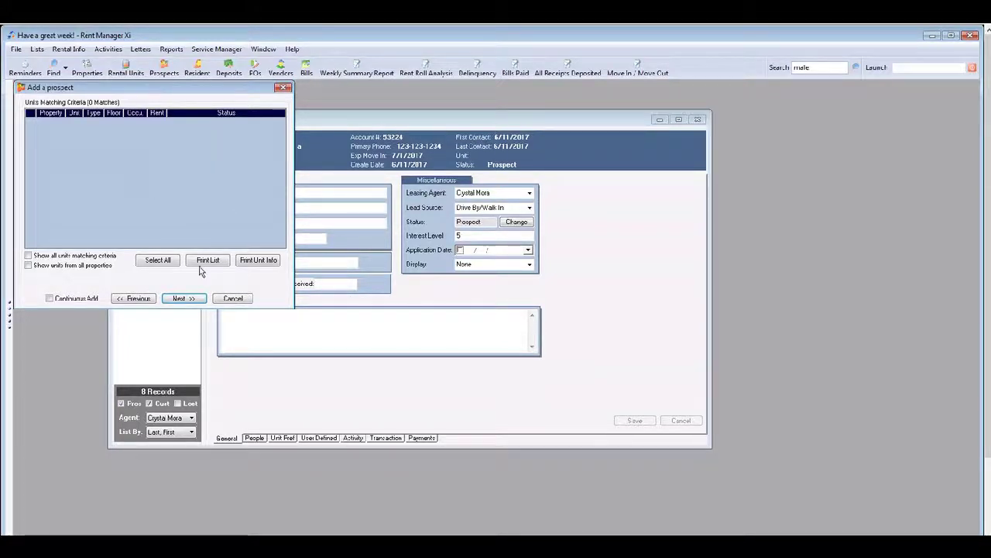
Step: Pass the Units Matching Criteria and Event Information pages and finish the prospect
click(184, 298)
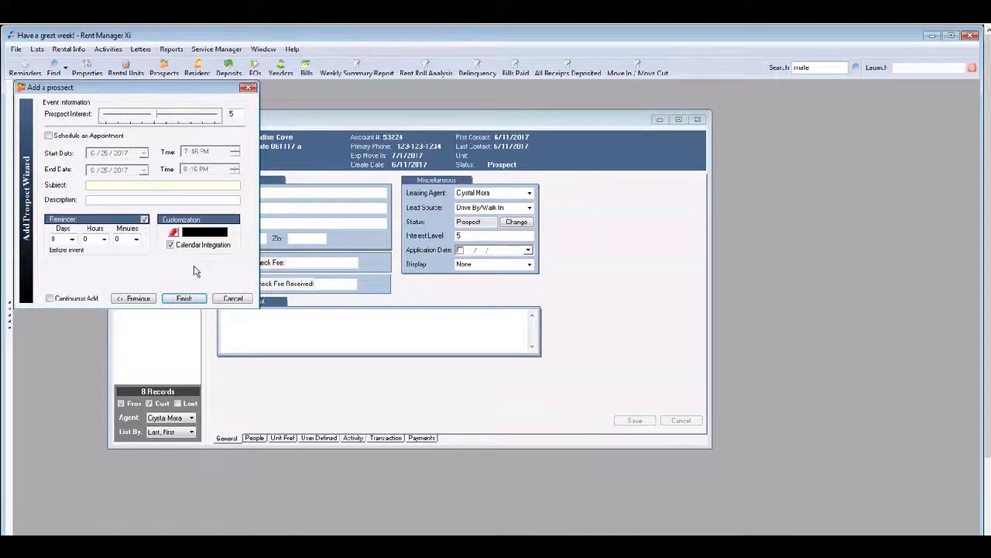
click(184, 300)
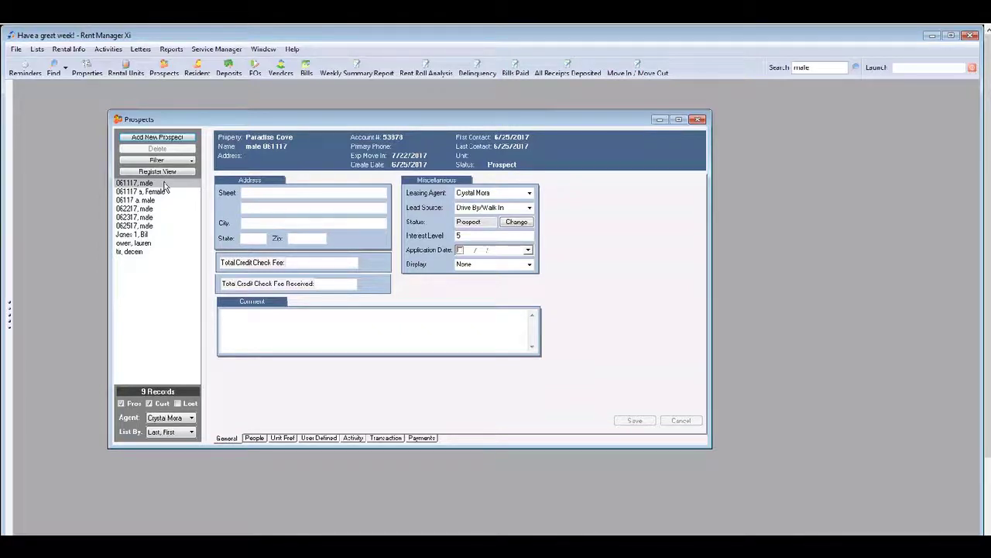
Step: On the People tab, add and save a second person with first and last name
click(254, 438)
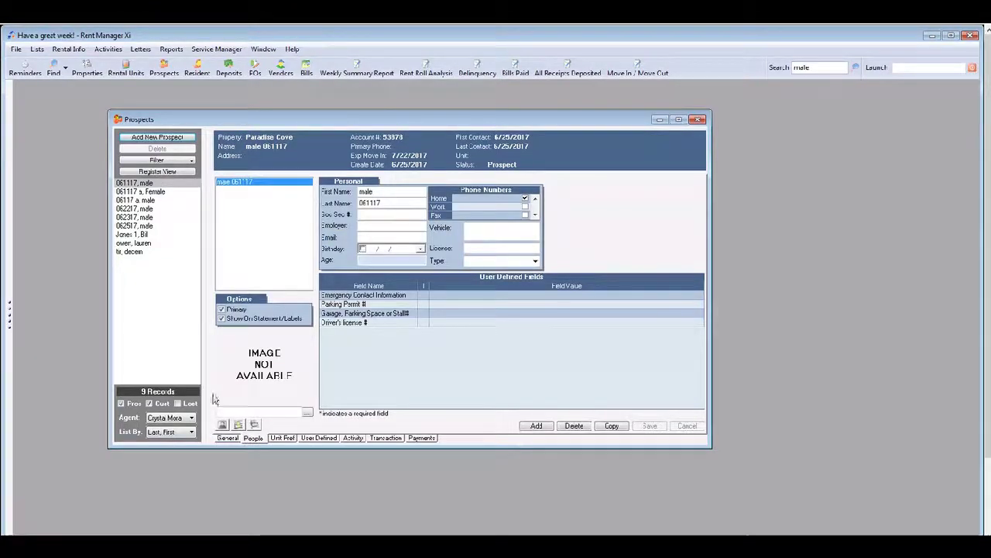
click(537, 426)
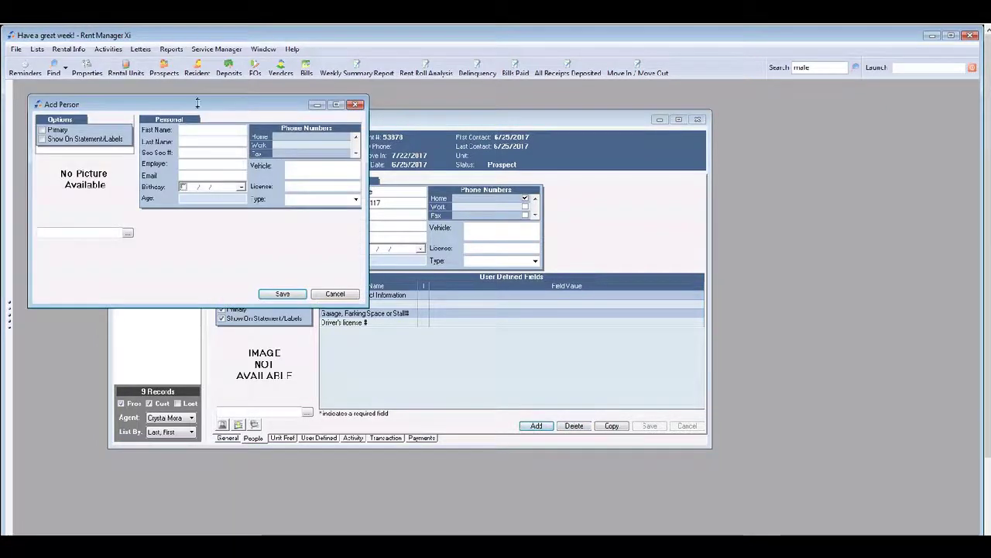
click(211, 131)
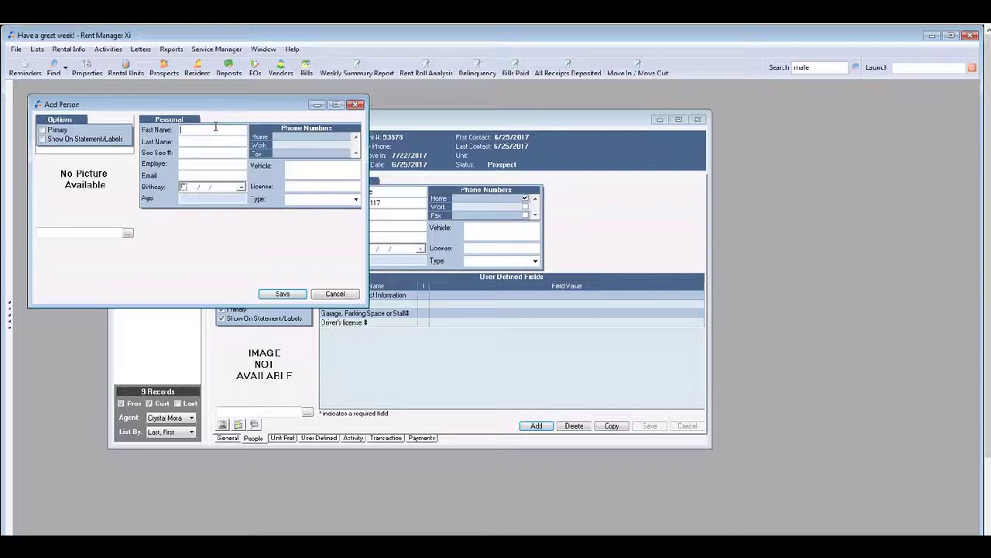
click(183, 142)
click(283, 295)
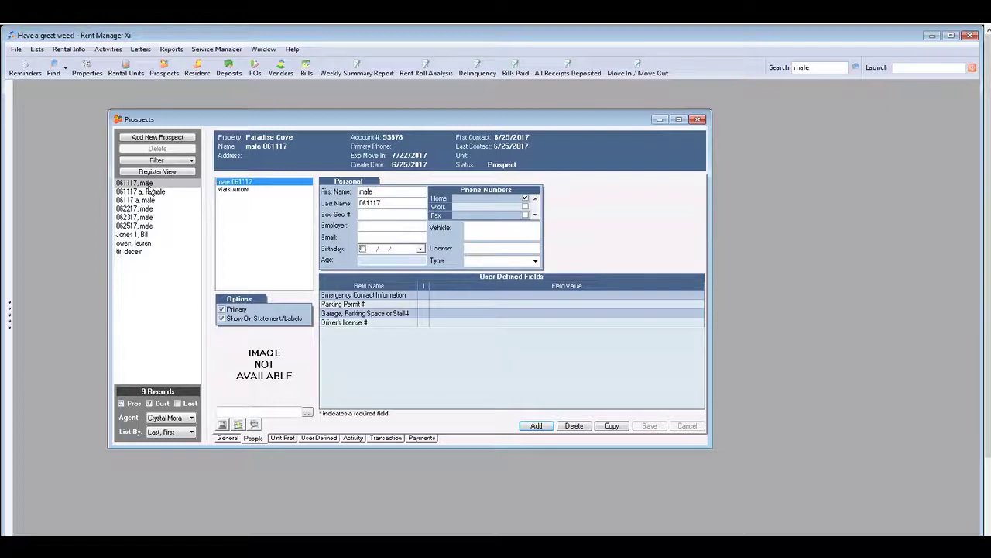
Step: Generate the A03. Application Packet letter for the new prospect via Write Letters
right_click(151, 186)
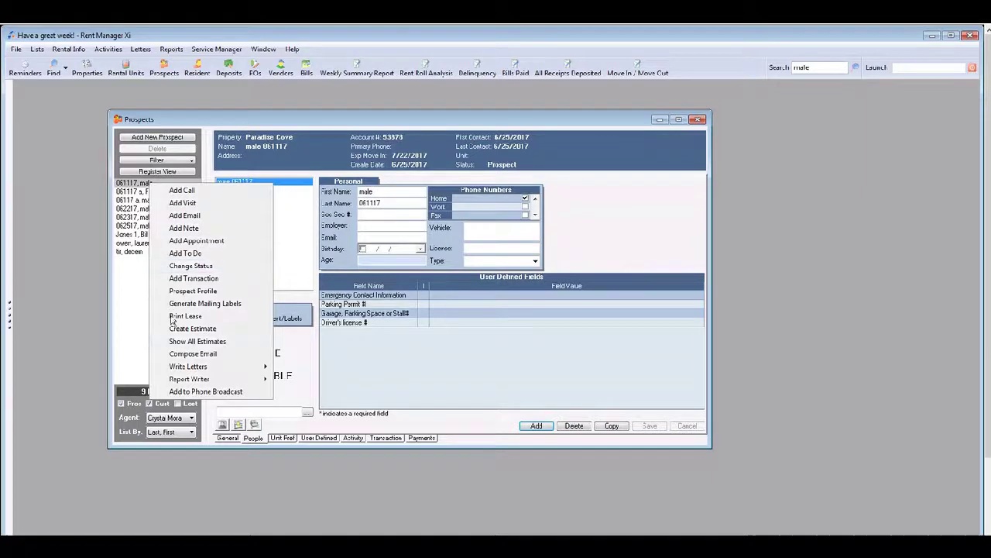
mouse_move(180, 370)
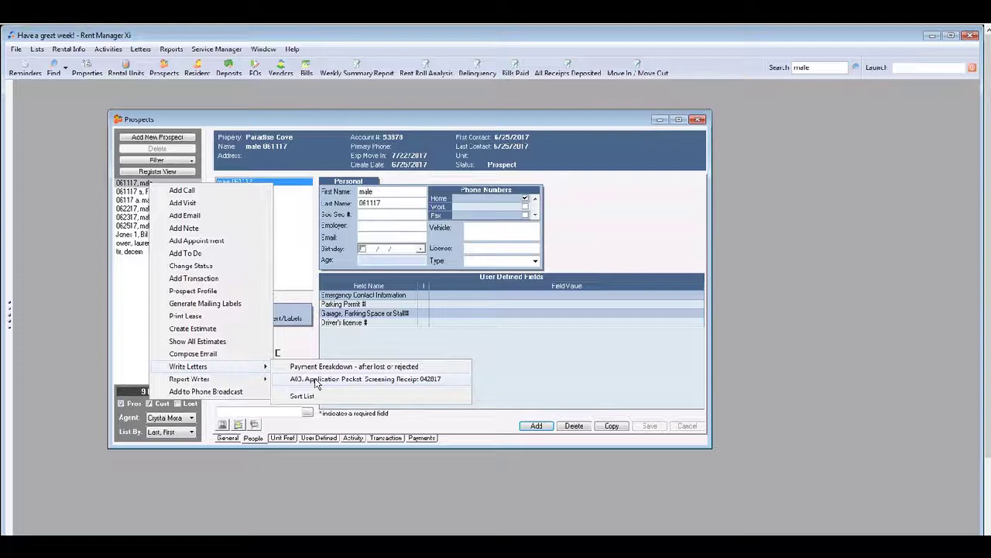
click(316, 380)
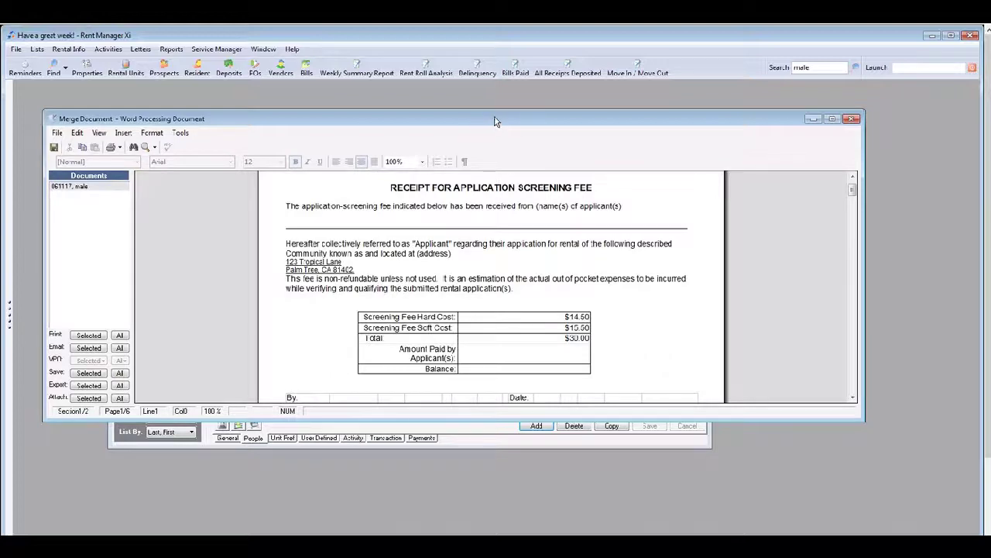
Step: Maximize the Merge Document window and scroll through the receipt letter and back to the top
double_click(496, 121)
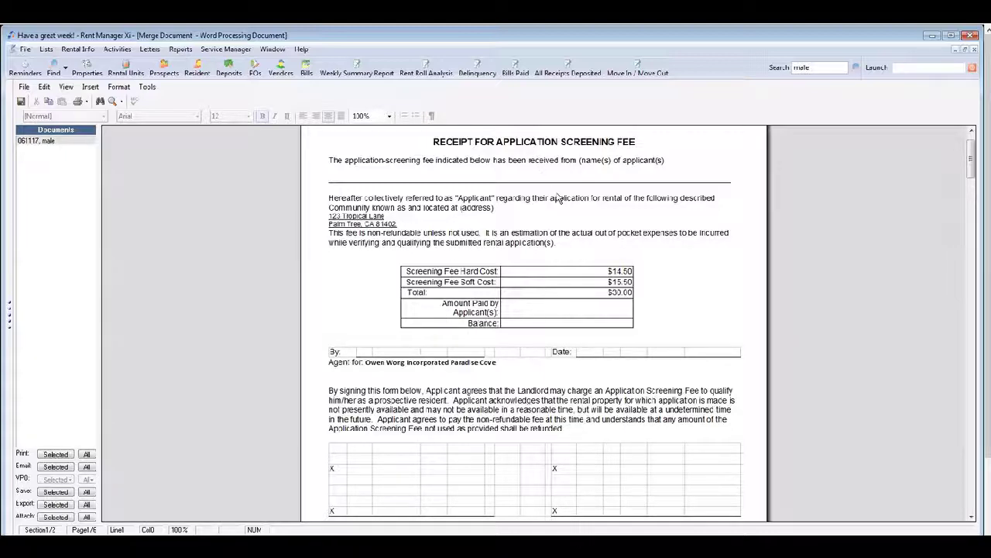
drag(975, 162, 976, 352)
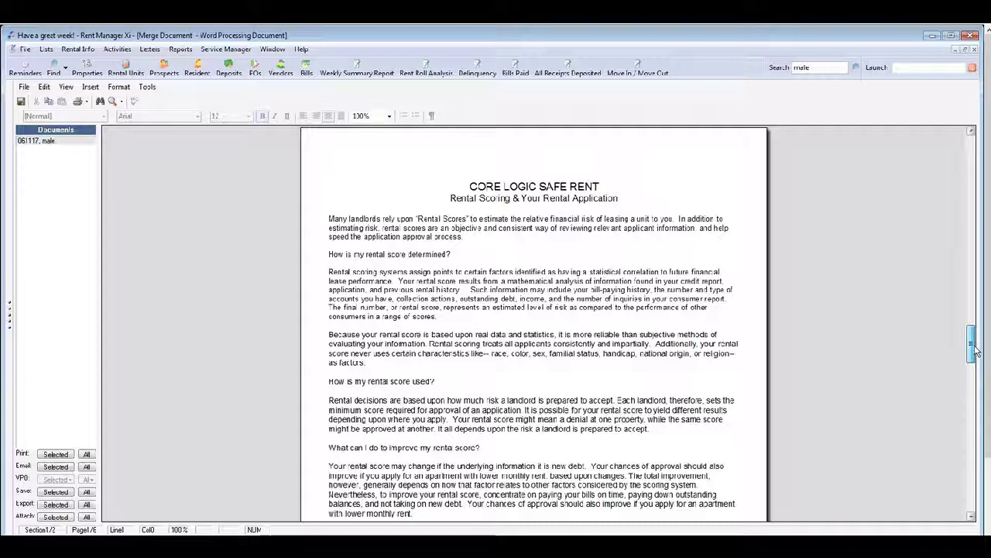
drag(975, 352, 989, 478)
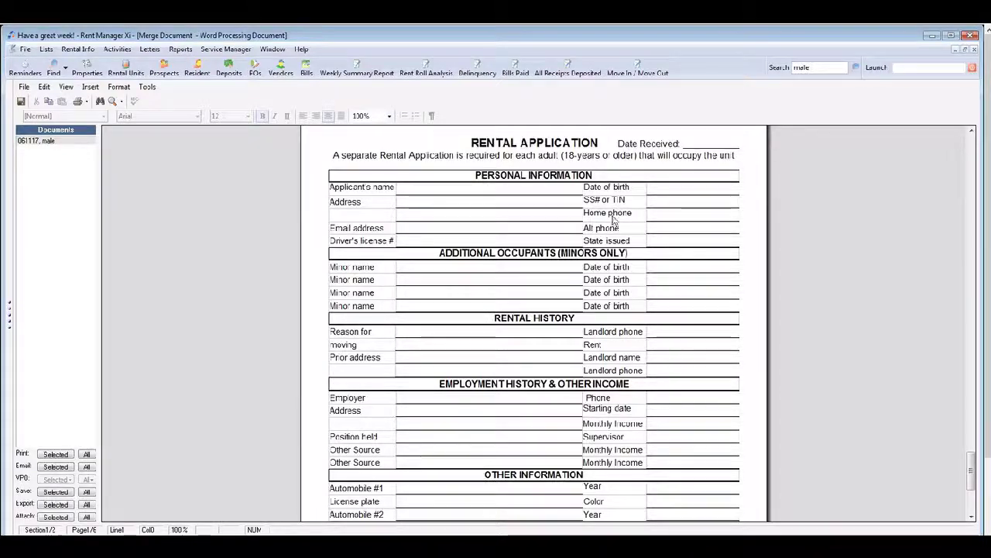
scroll(973, 418, up, 5)
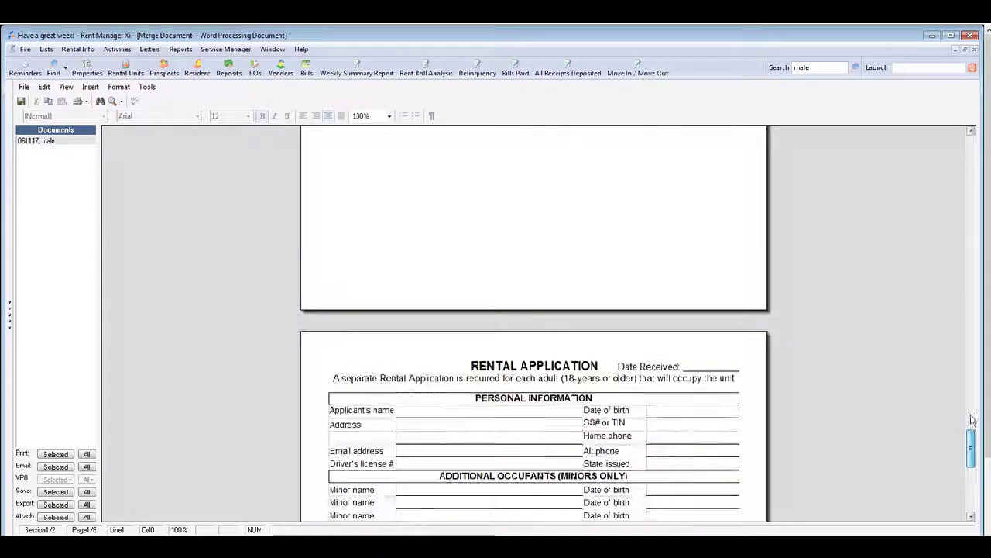
drag(973, 418, 954, 134)
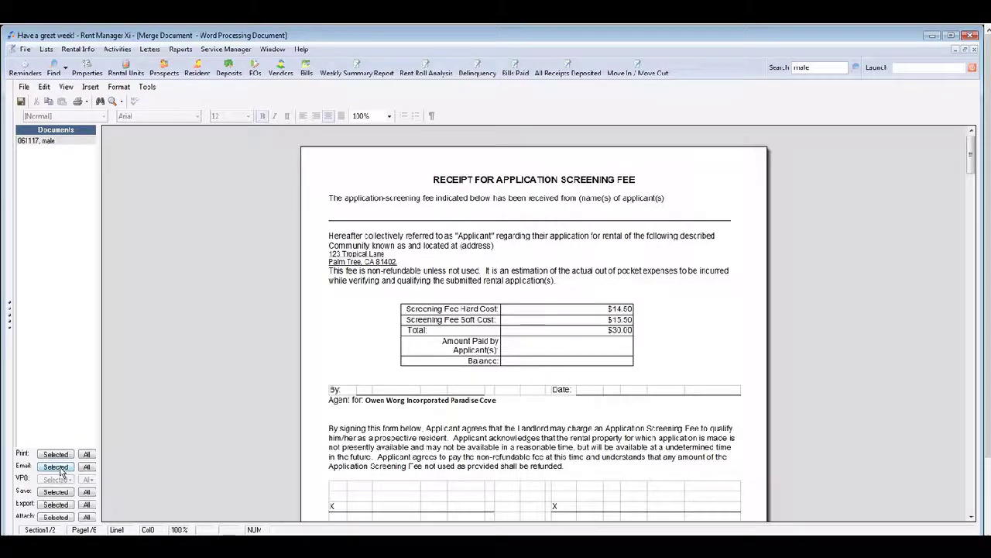
Step: Email the selected letter with subject 'property' and attachment name 'Application packet'
click(55, 467)
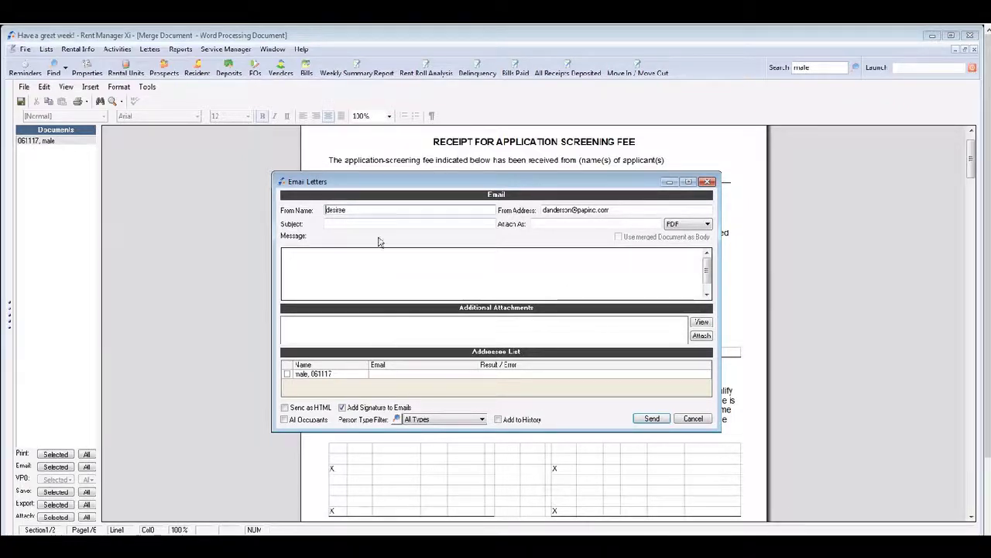
click(346, 223)
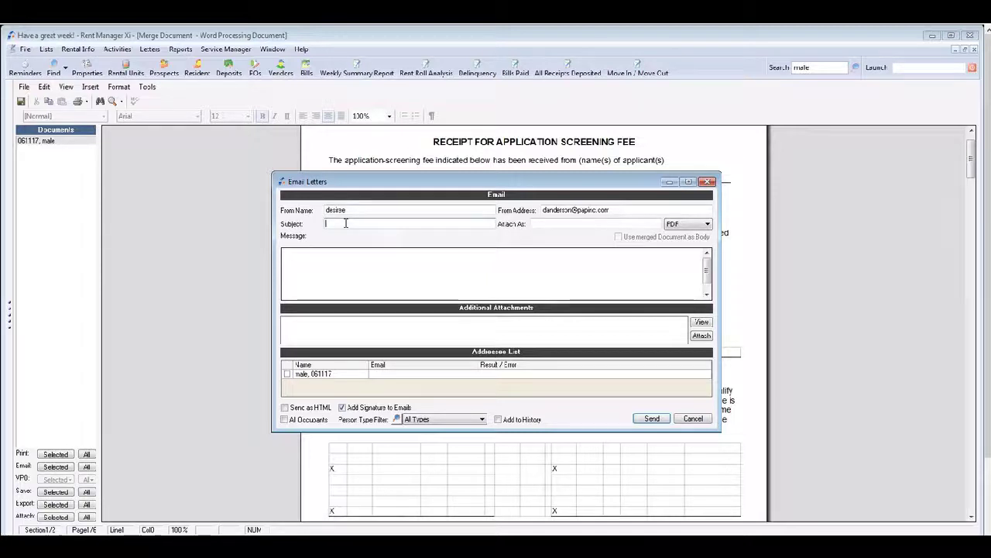
text(property)
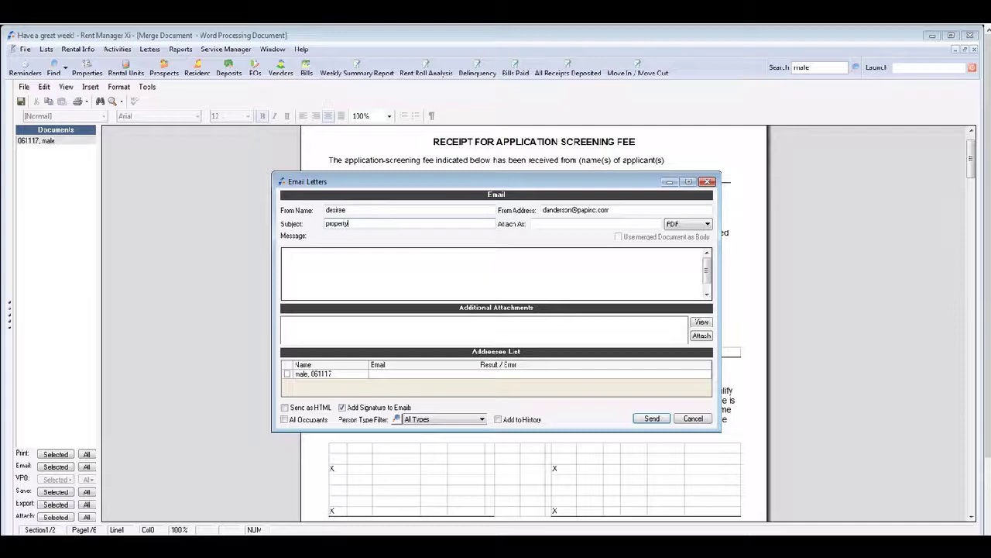
click(563, 225)
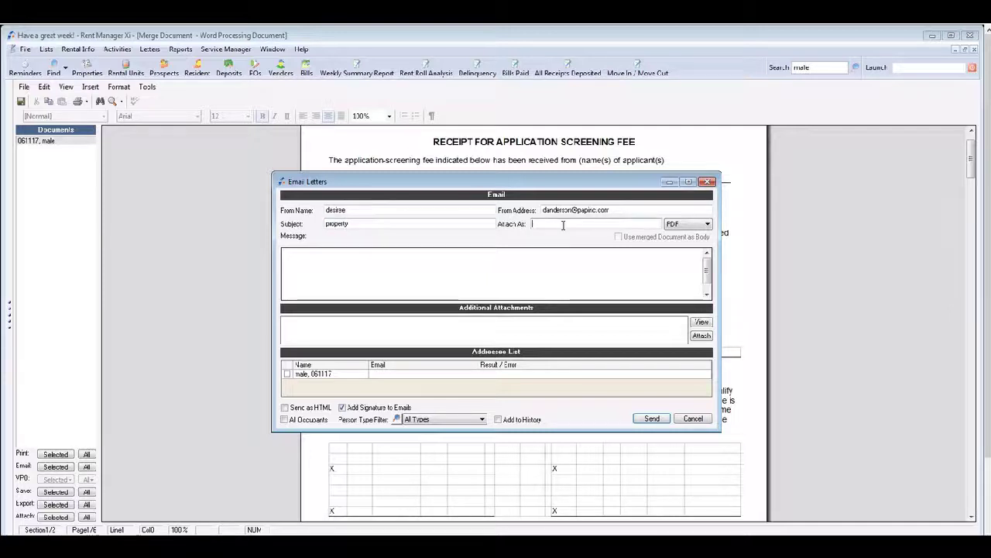
text(Appli)
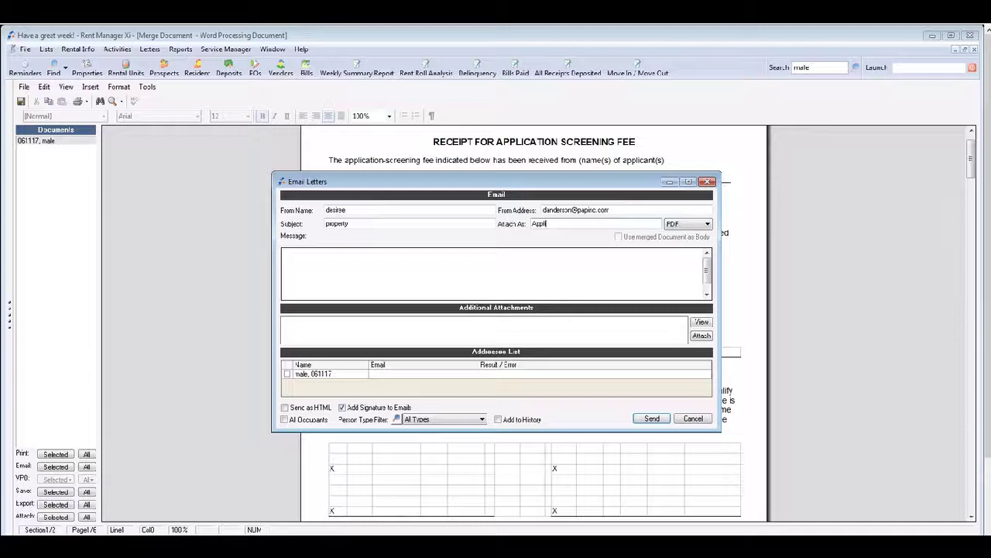
text(cation p)
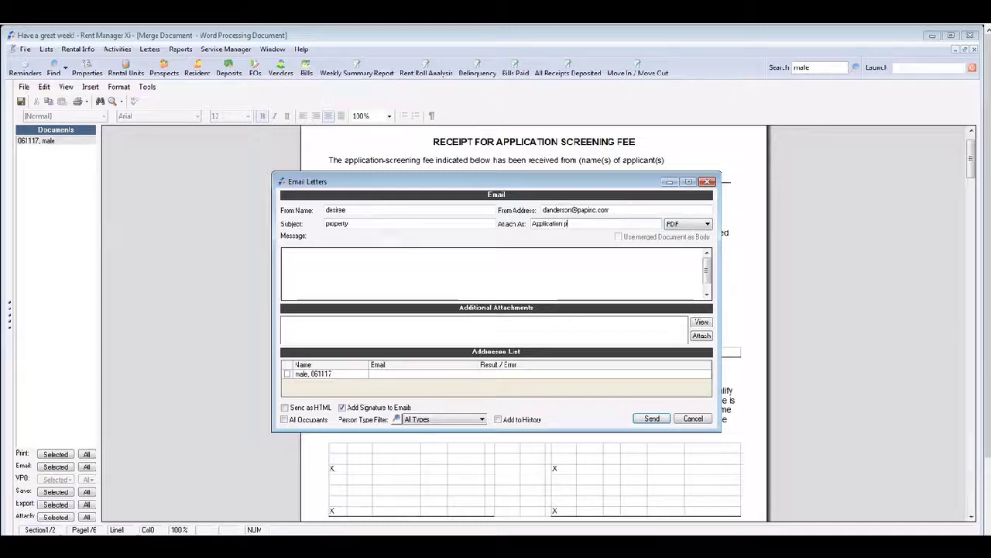
text(acket)
click(347, 261)
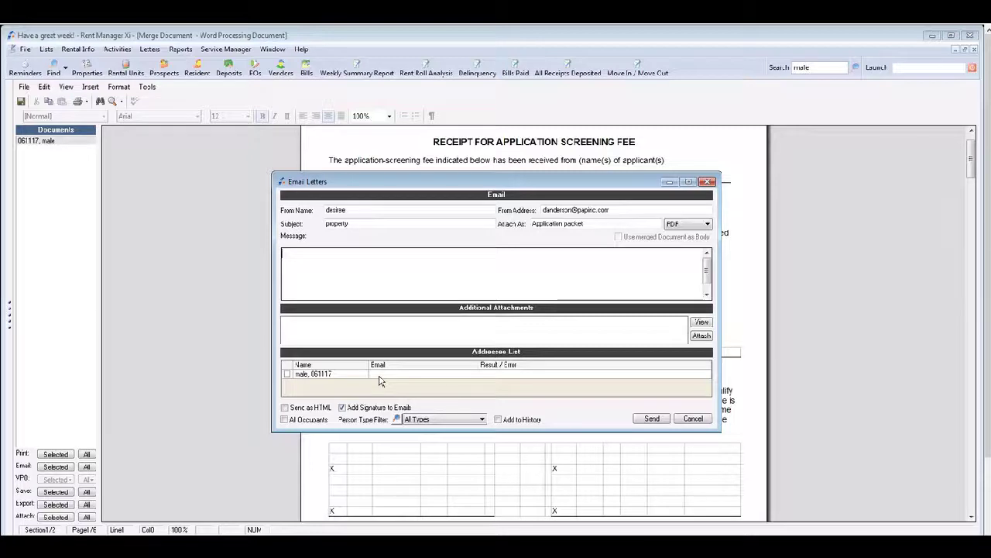
Step: Fill in the prospect's e-mail address from the suggestion, send the packet, and close Email Letters
click(380, 373)
text(d)
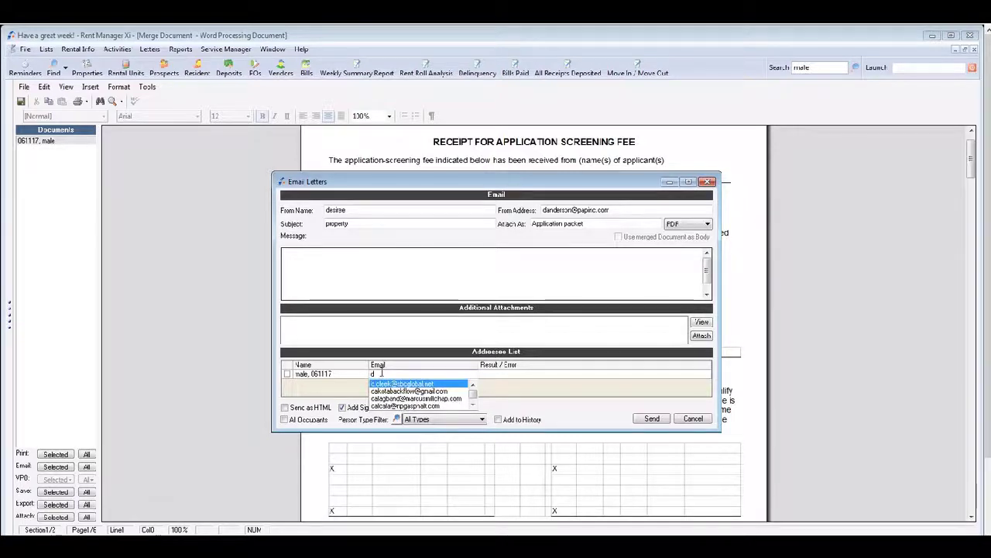
text(ander)
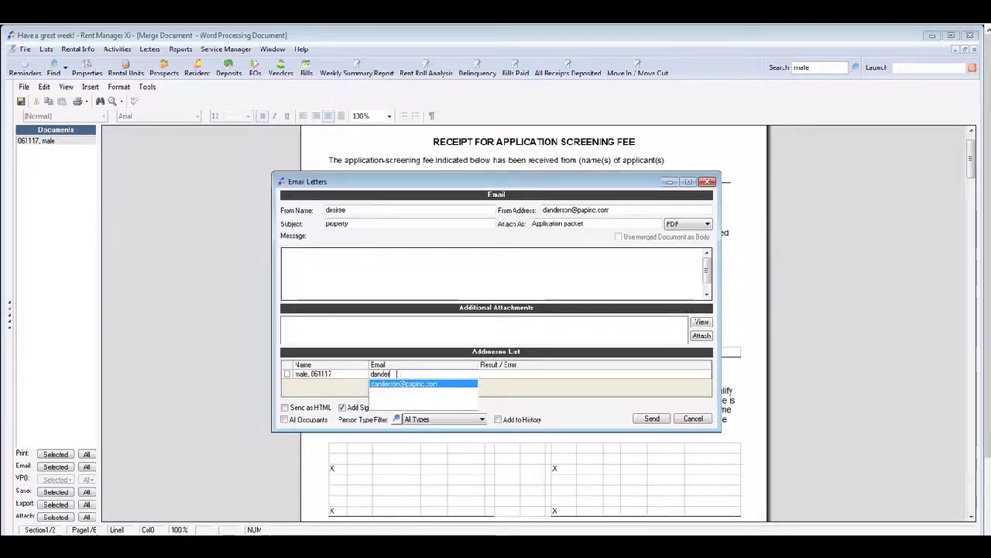
click(405, 385)
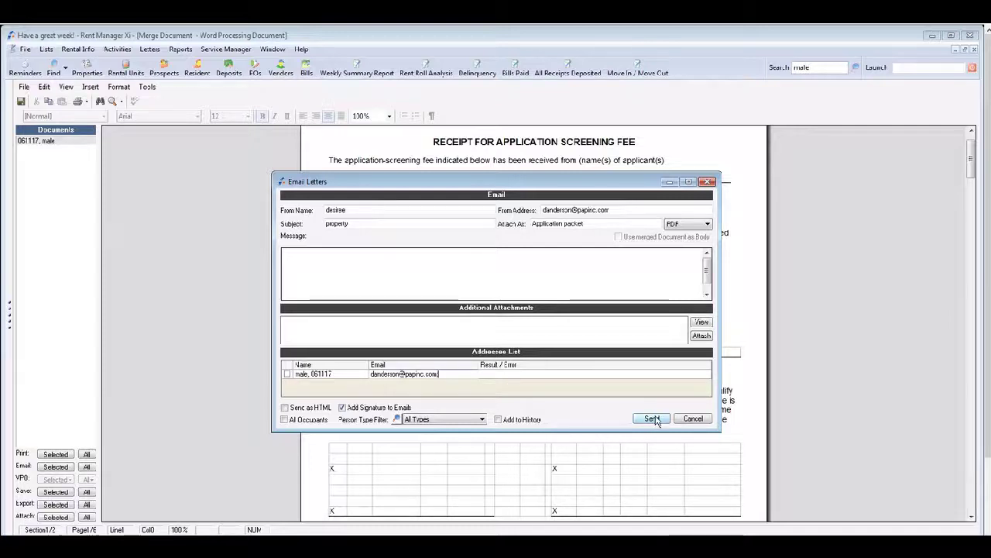
click(653, 419)
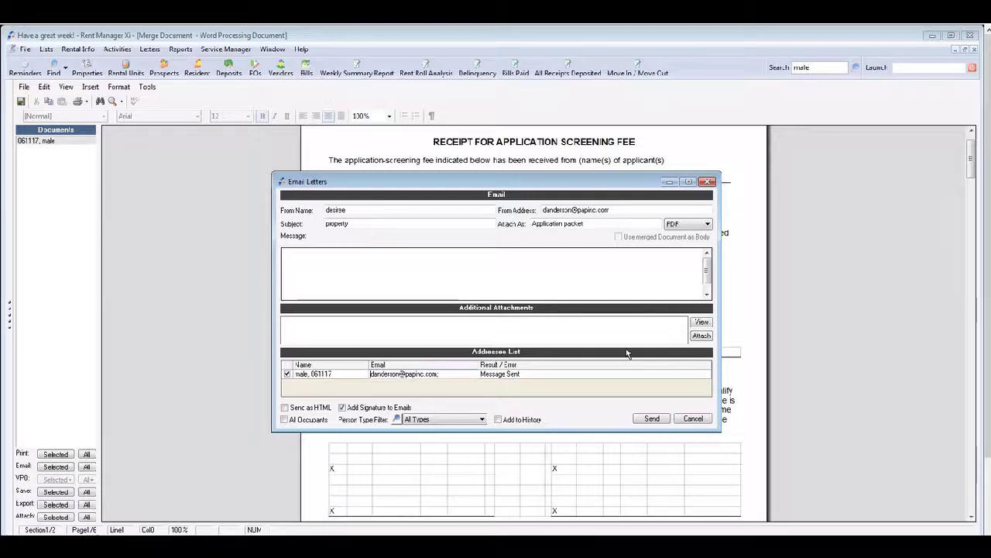
click(707, 182)
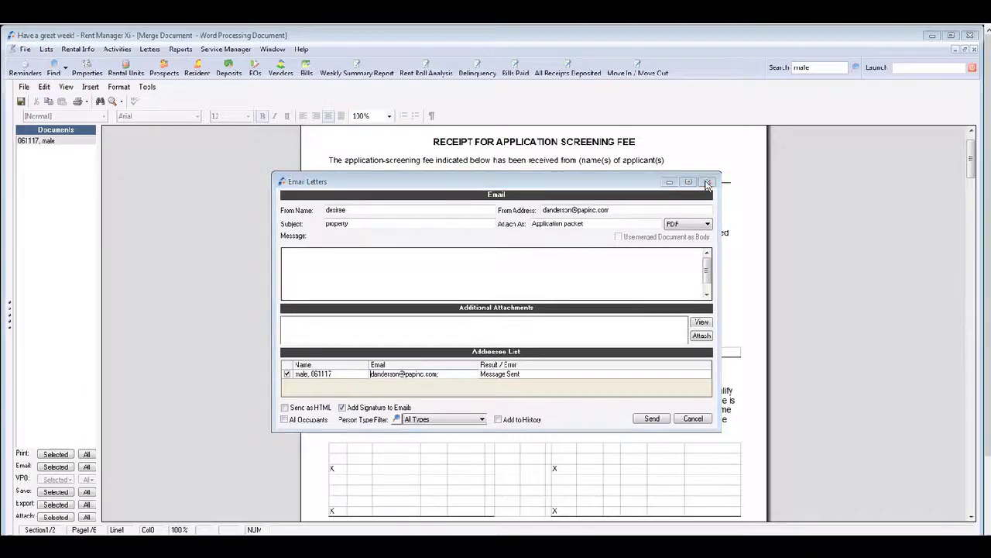
Step: Close the merged application packet without saving changes to the merged documents
click(975, 50)
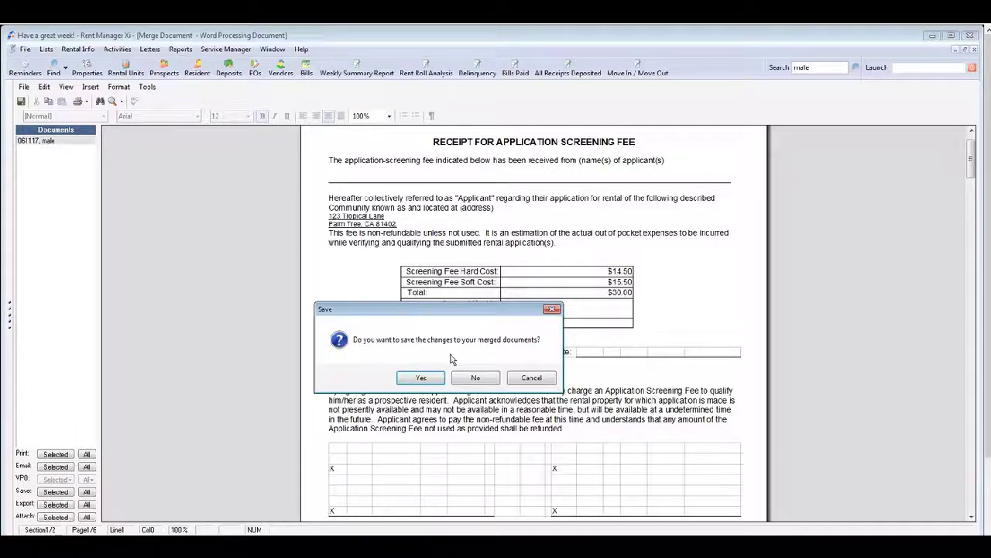
click(478, 379)
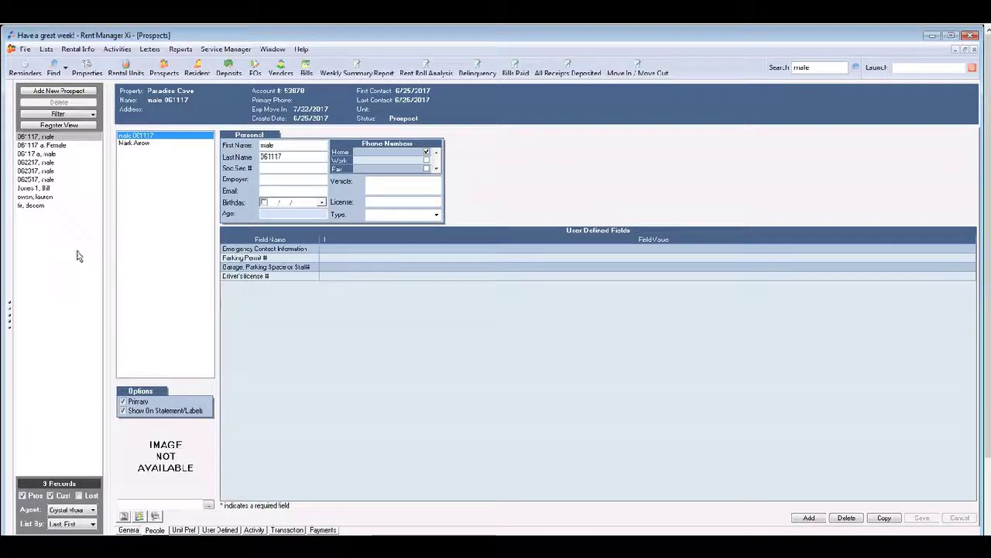
Step: Filter the prospect search to the Paradise Cove property, trying and then clearing the created date range
click(62, 116)
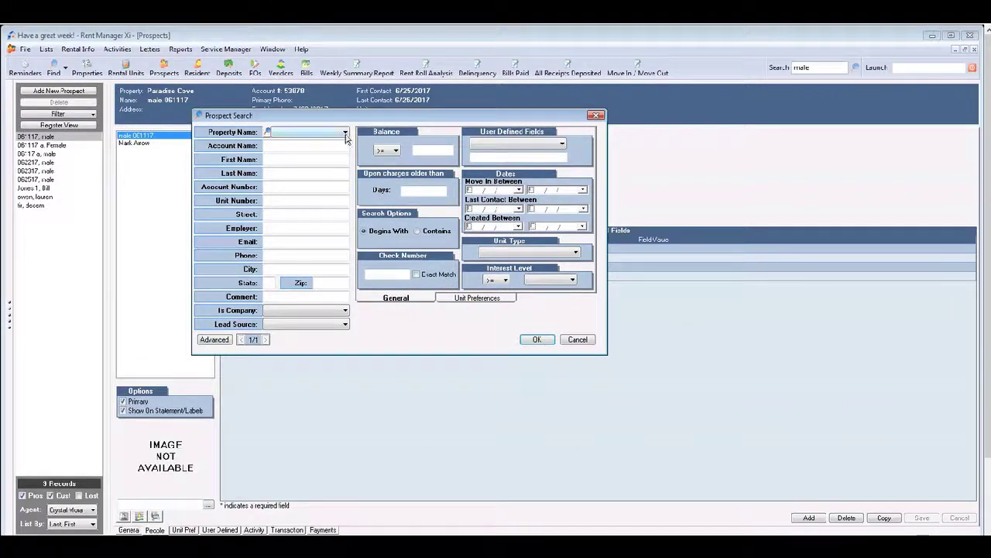
click(346, 132)
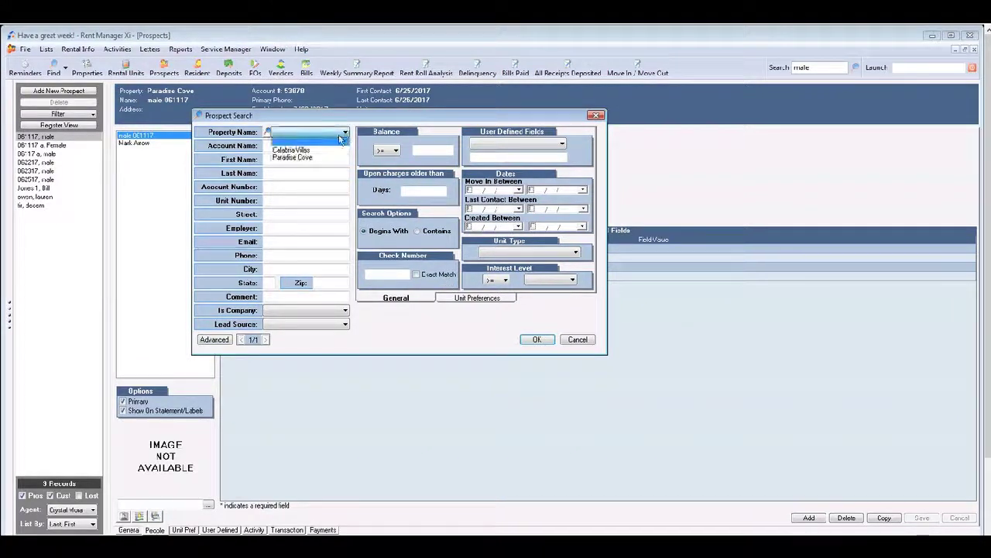
click(305, 158)
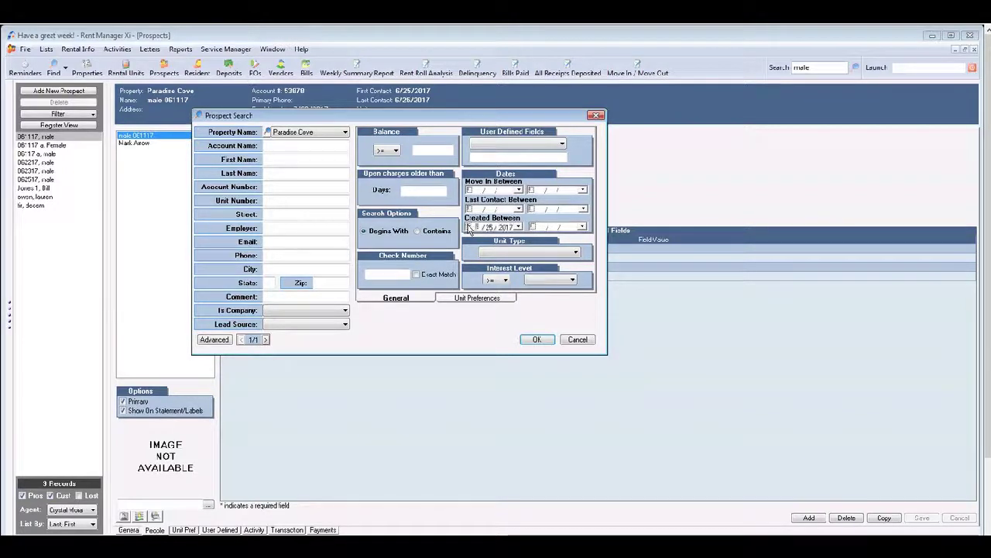
click(468, 227)
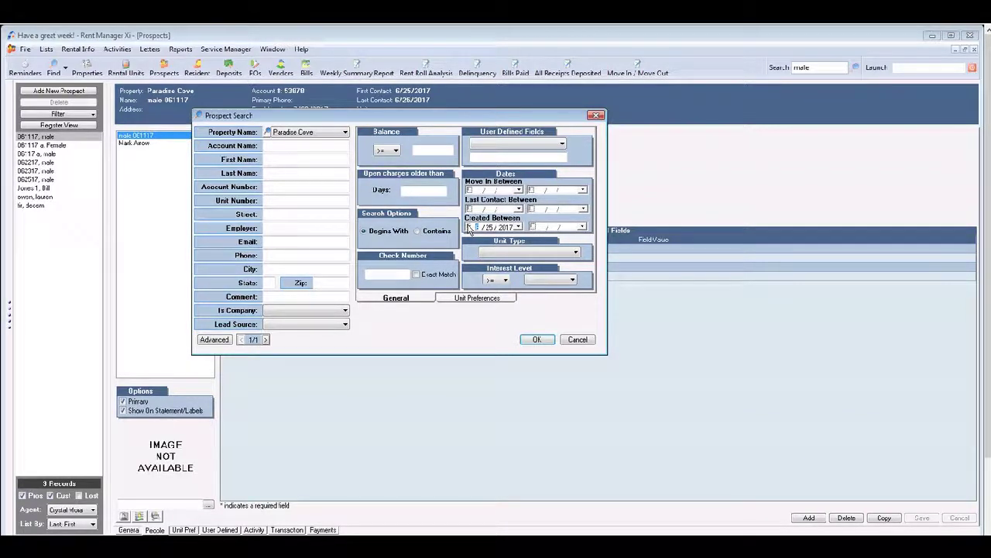
click(583, 227)
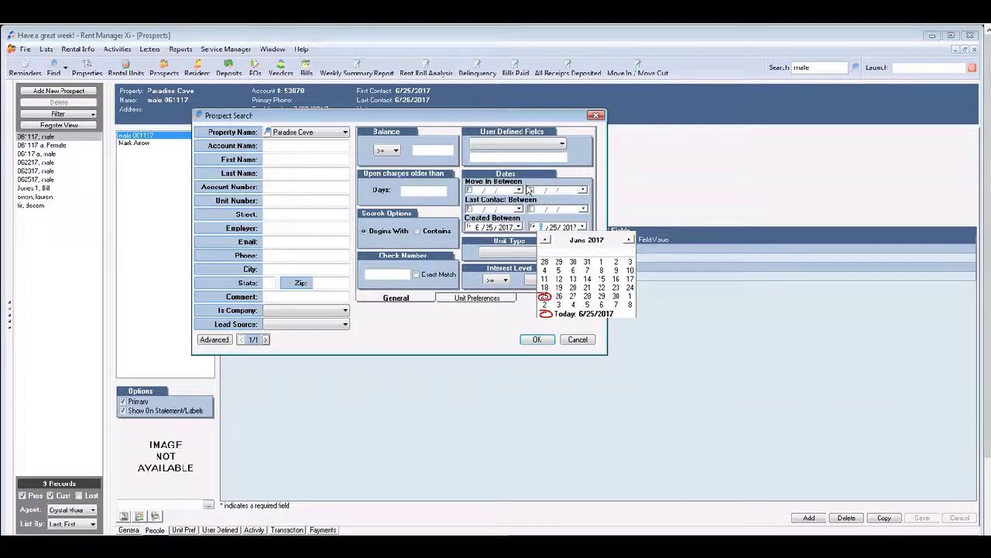
click(272, 159)
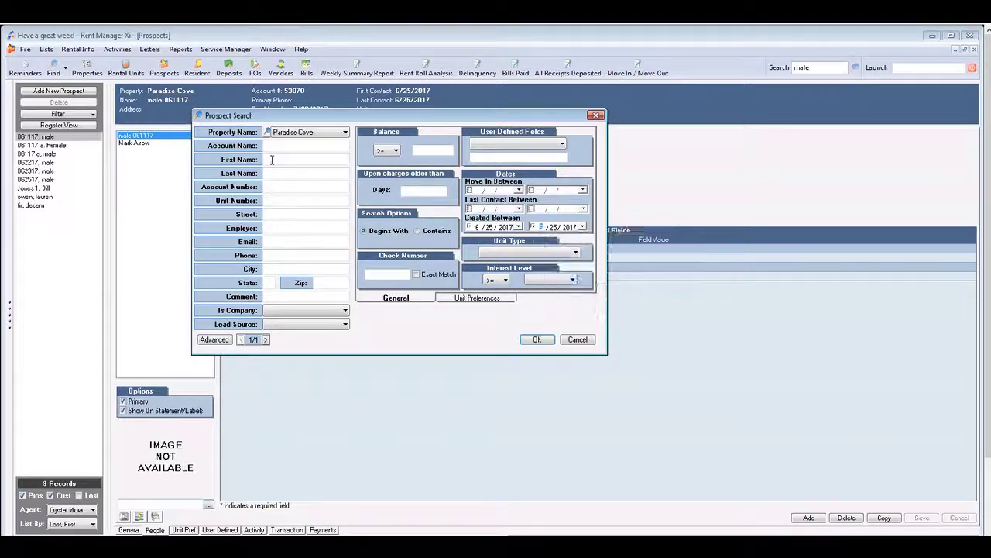
click(276, 159)
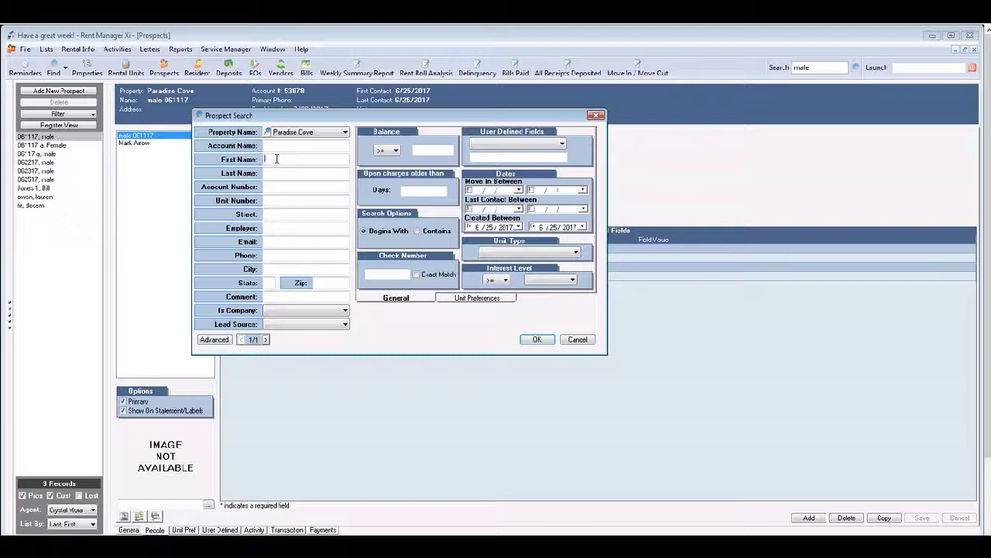
click(469, 227)
click(533, 227)
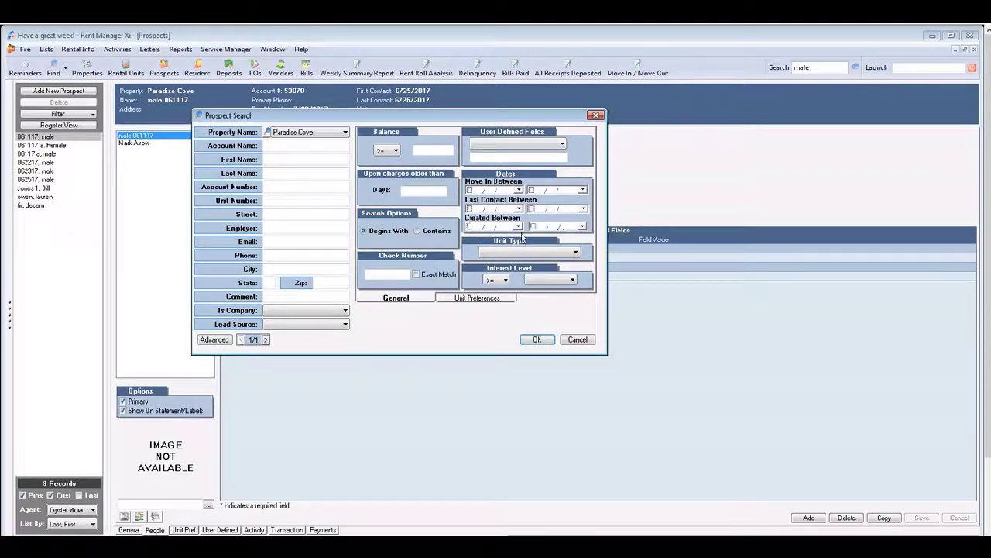
click(277, 158)
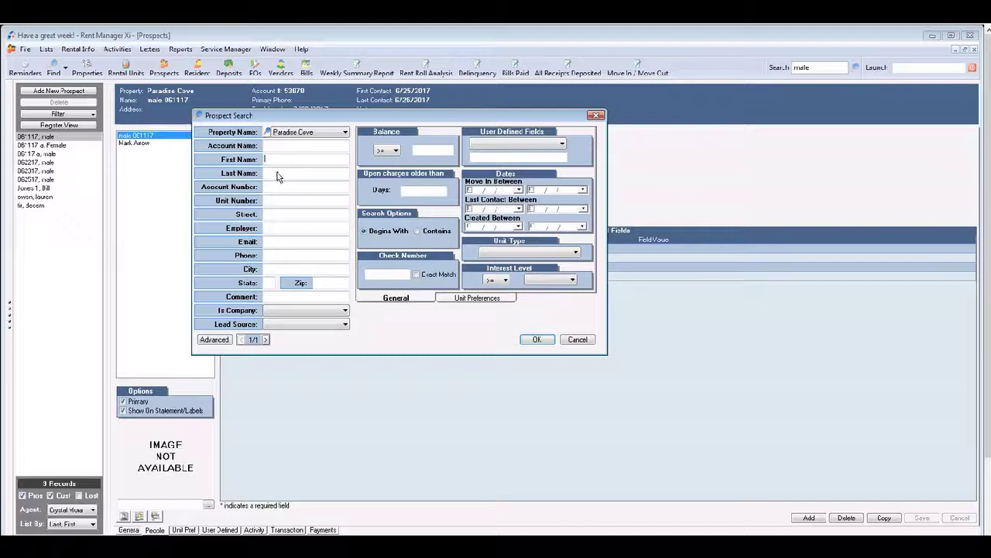
Step: Search by the prospect's last name and show the second person's details
click(278, 174)
text(arow)
click(537, 339)
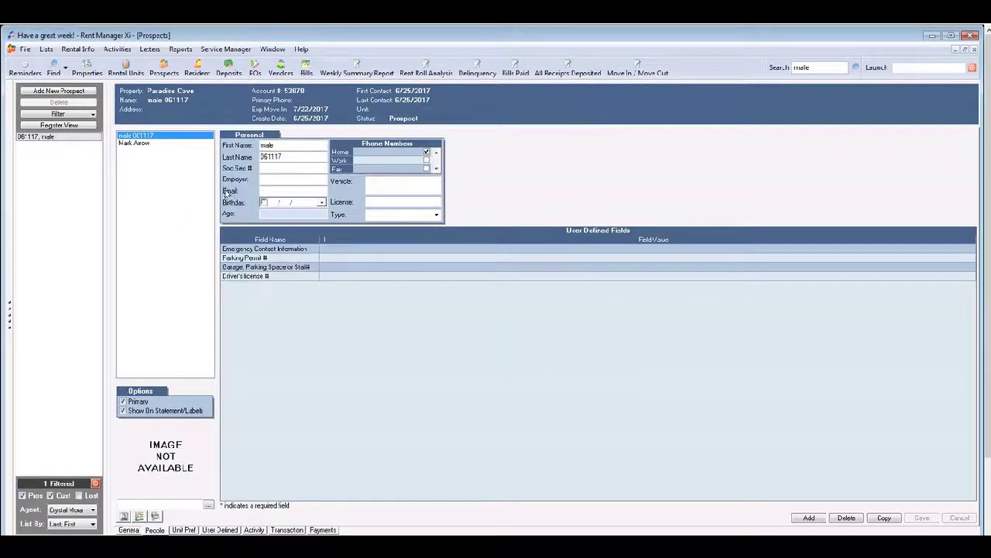
click(145, 143)
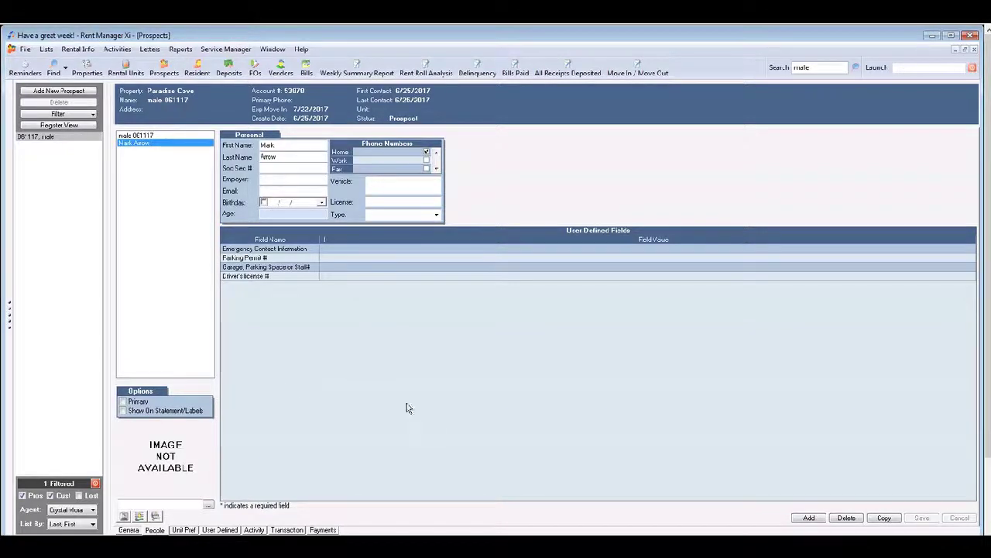
Step: Show the prospect's activity history and close an Add Call record without saving
click(254, 529)
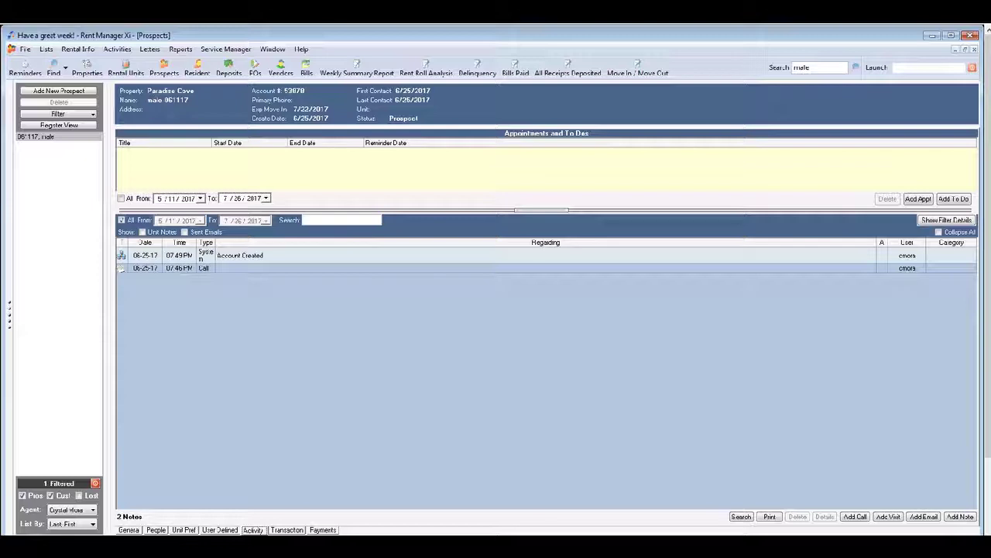
click(857, 517)
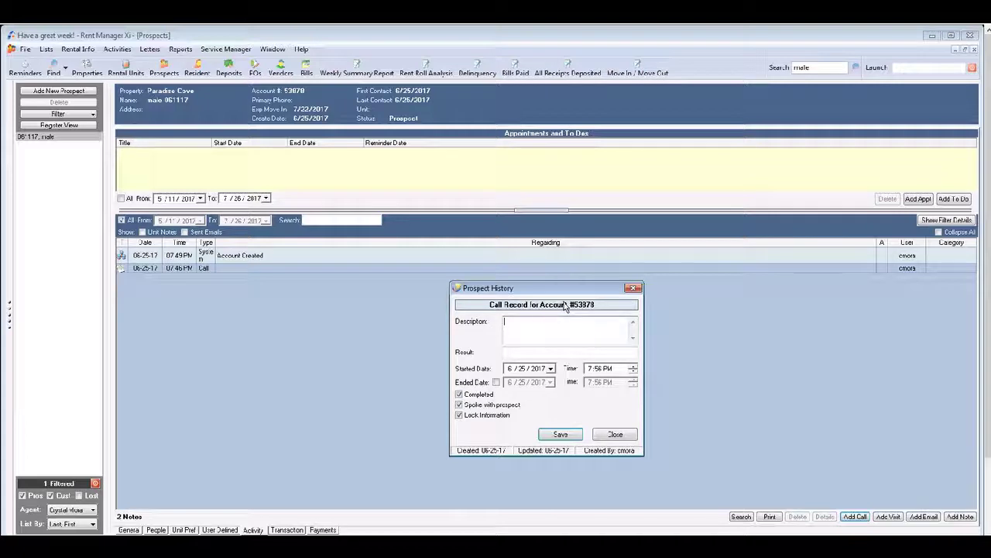
click(526, 350)
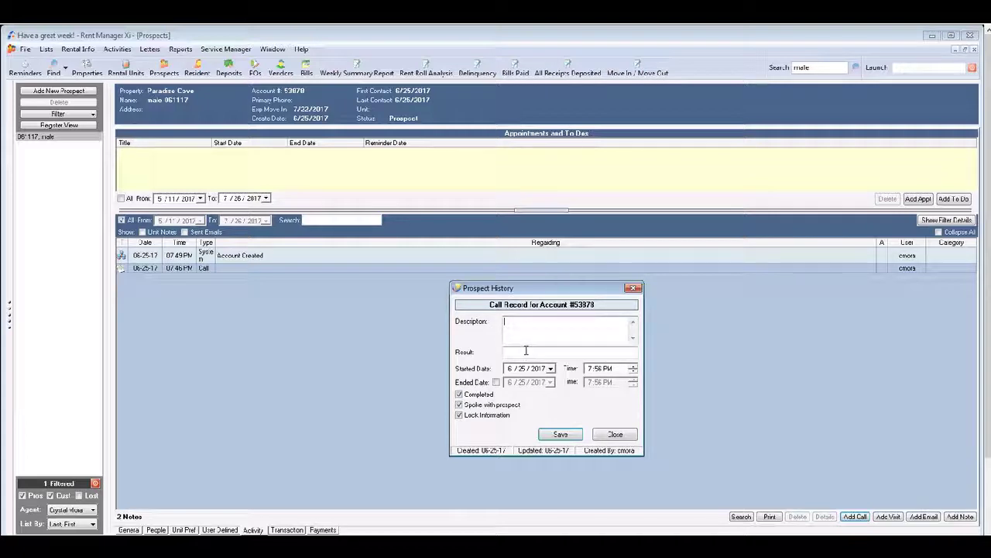
click(634, 289)
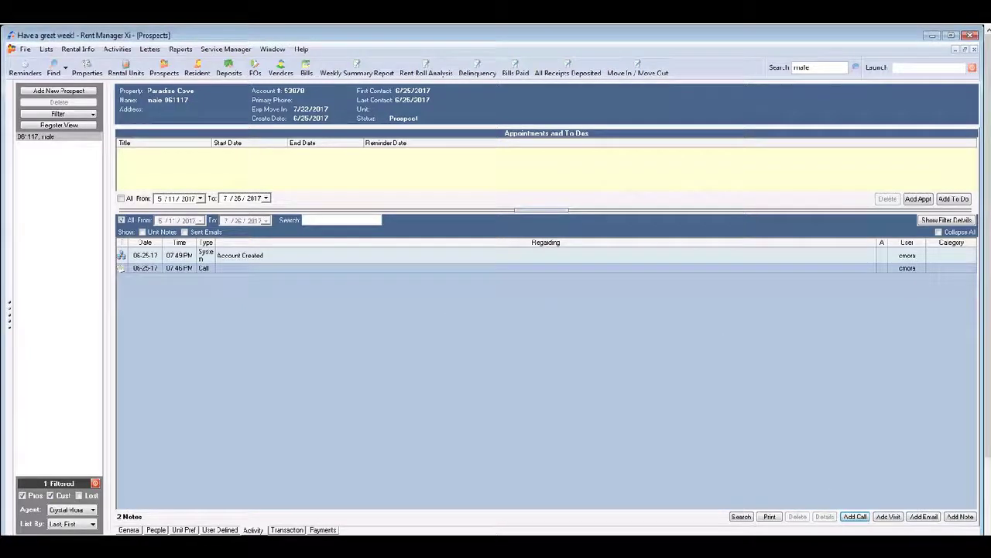
Step: Look over the Add Visit description and result fields, then close it without saving
click(889, 517)
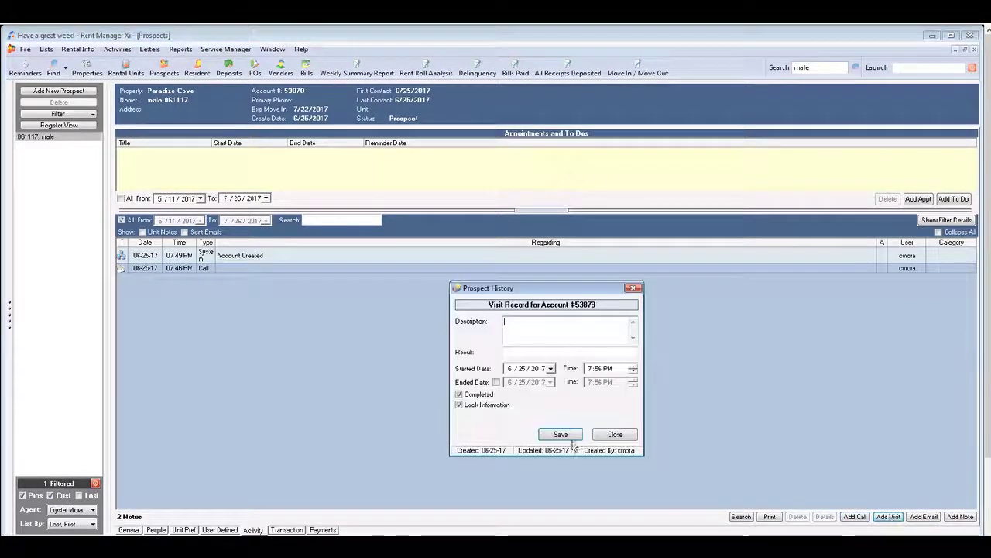
click(523, 353)
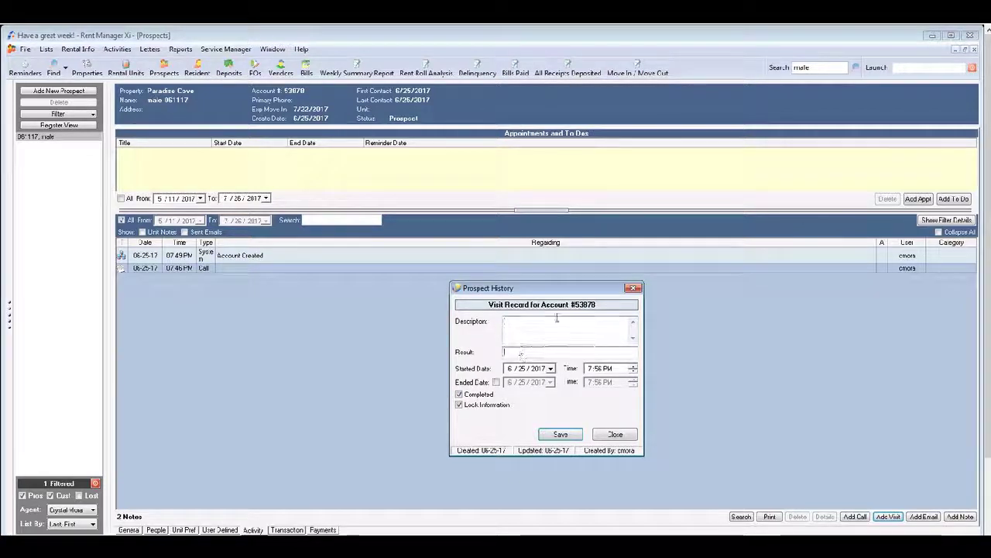
click(556, 317)
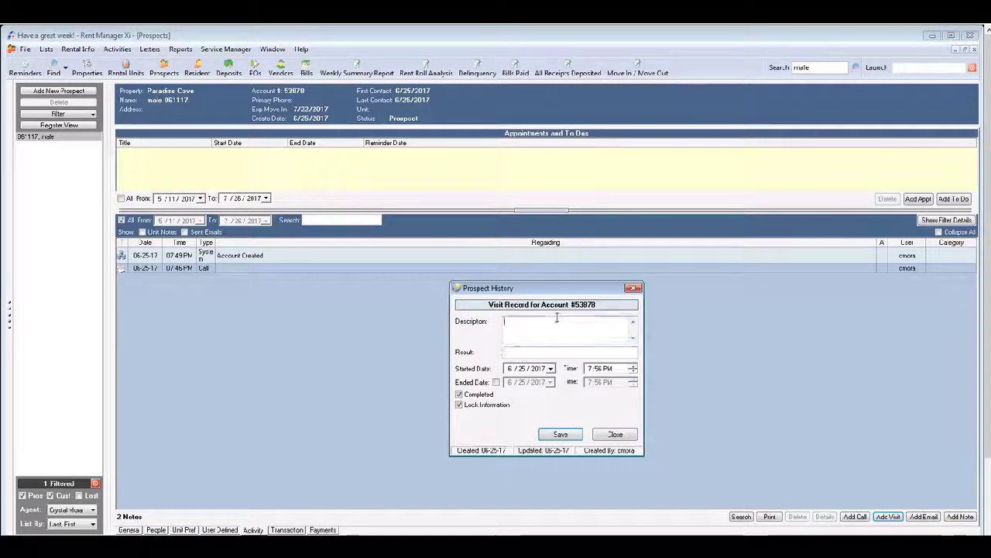
click(594, 352)
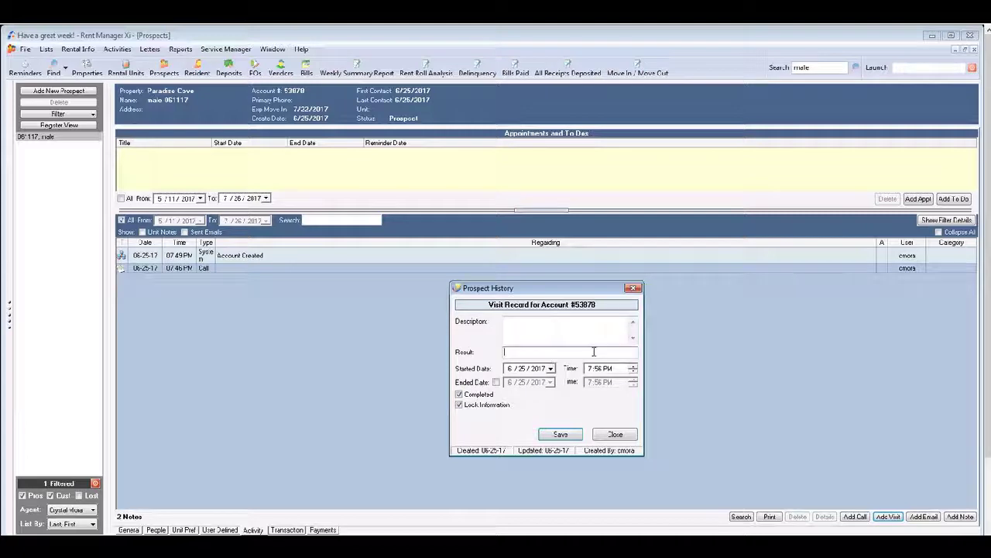
click(634, 290)
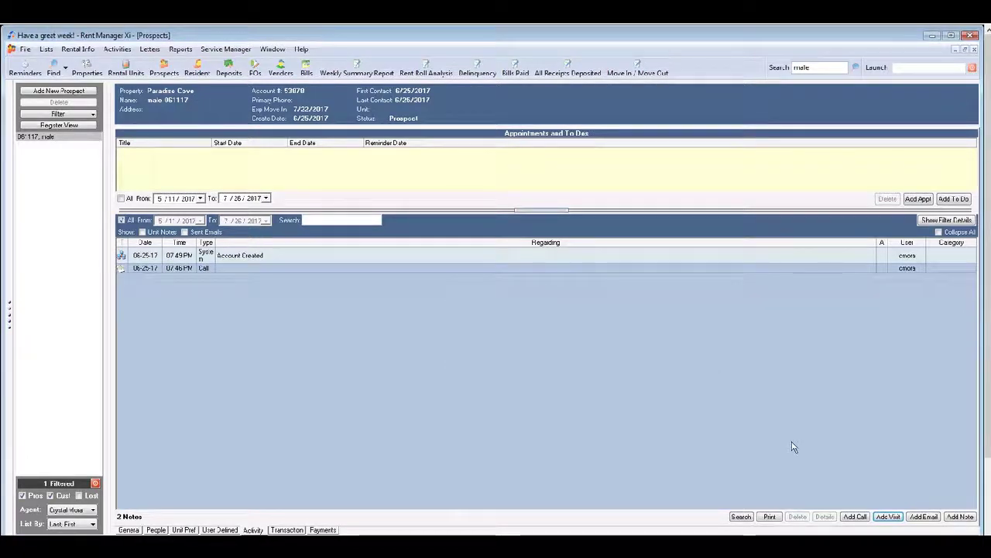
click(924, 517)
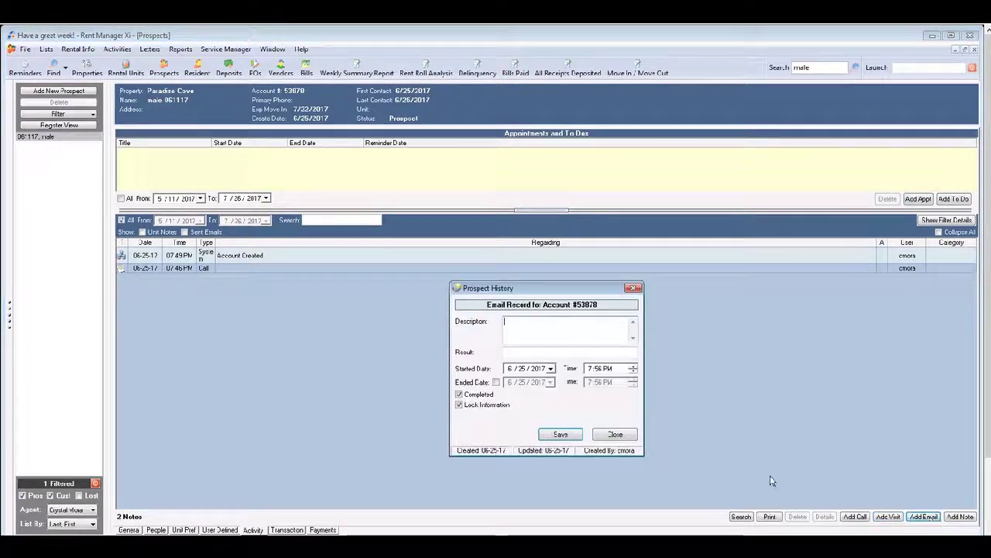
click(528, 351)
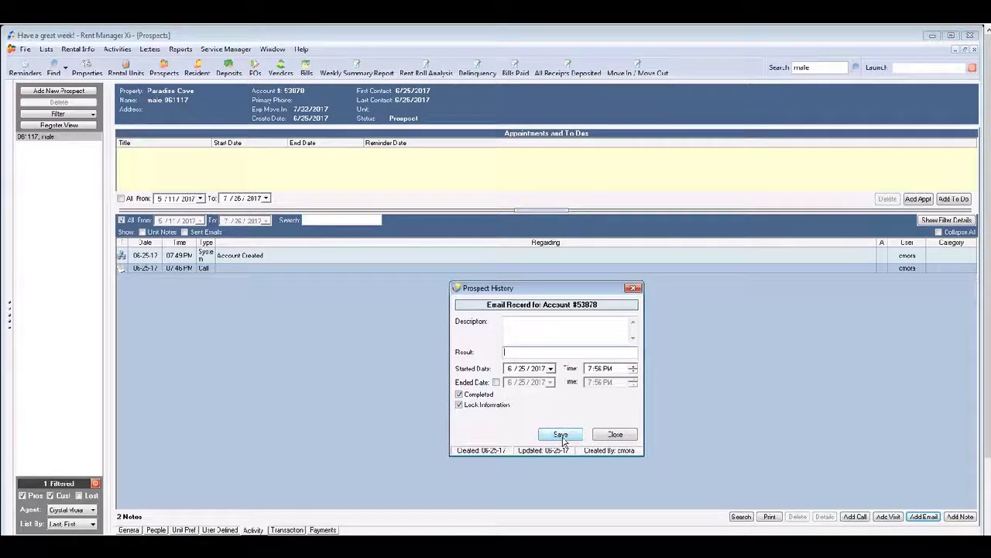
click(633, 288)
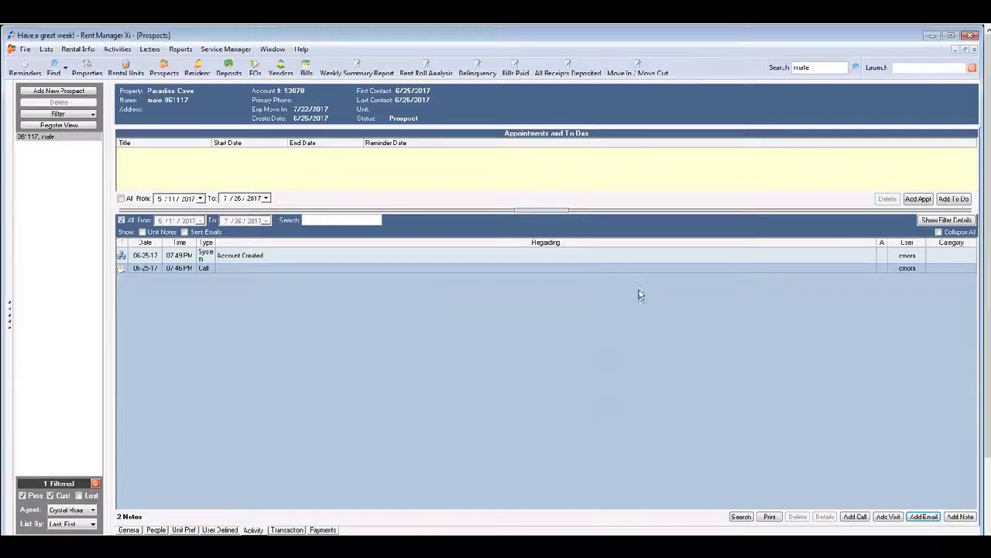
click(959, 517)
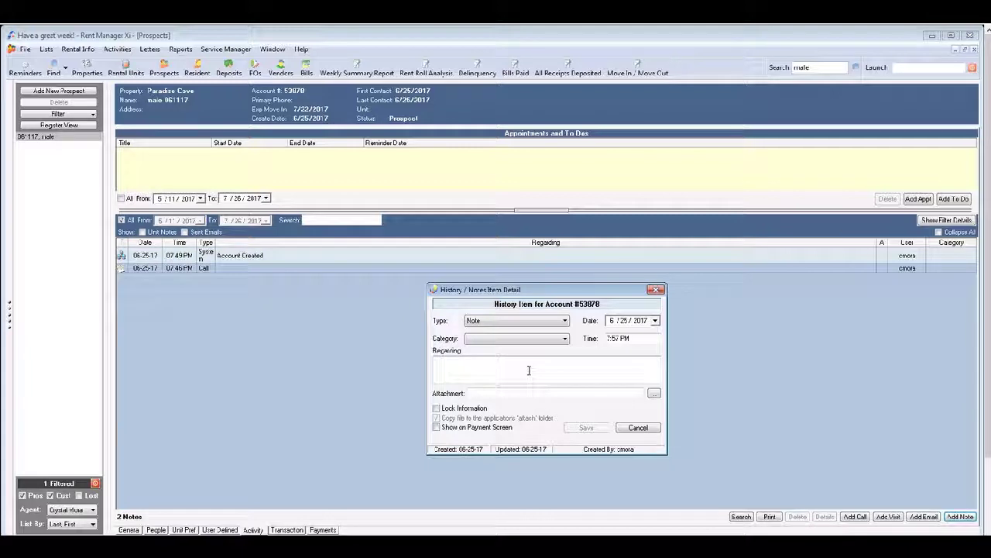
click(566, 340)
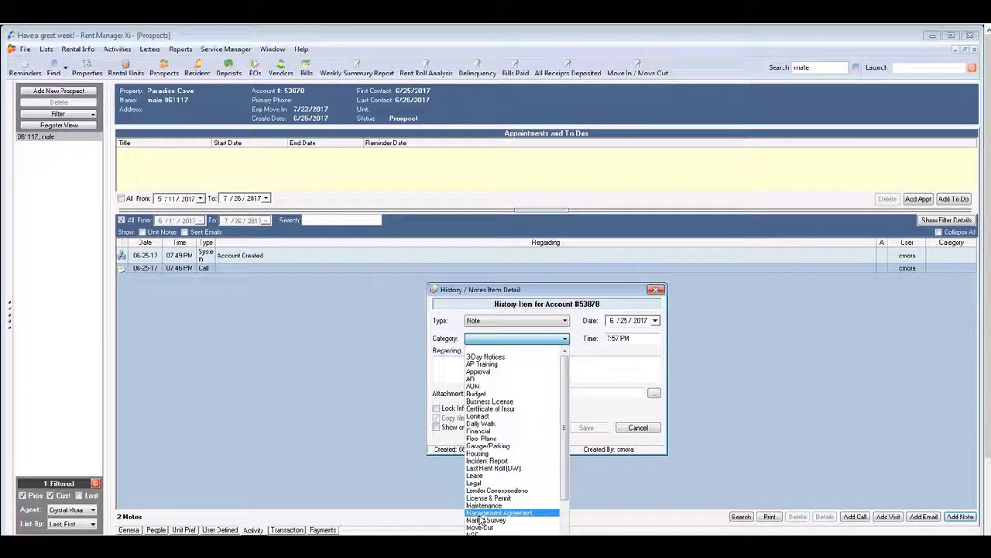
drag(562, 472, 563, 527)
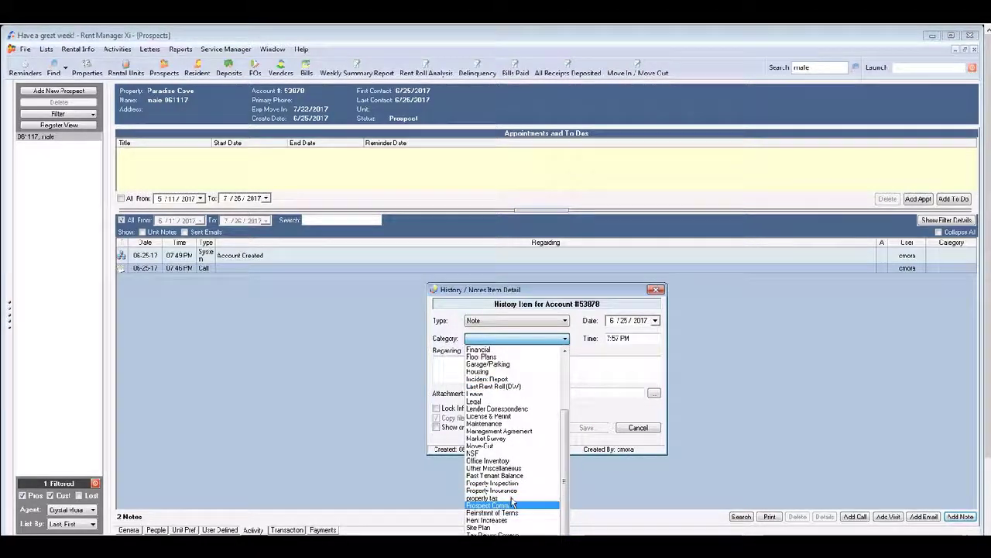
click(733, 410)
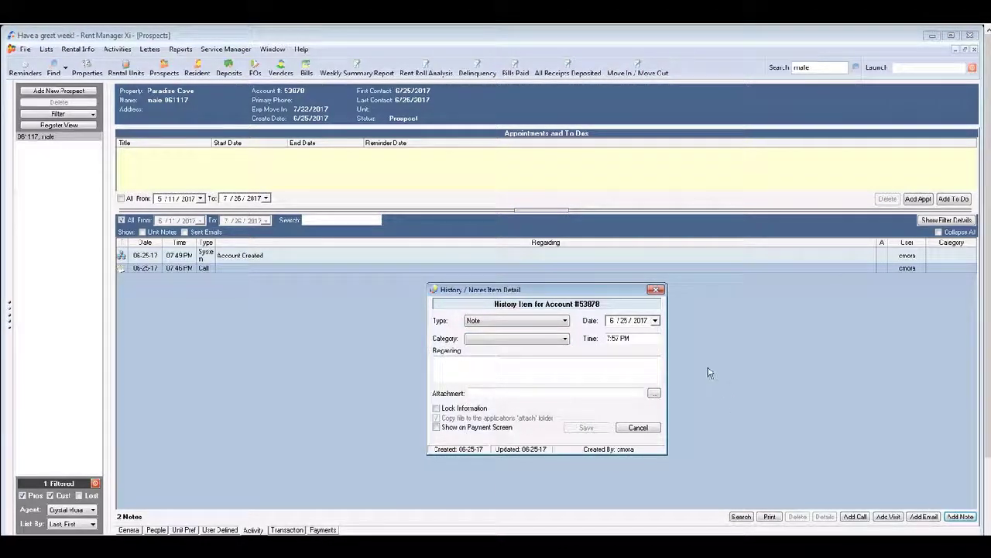
click(657, 289)
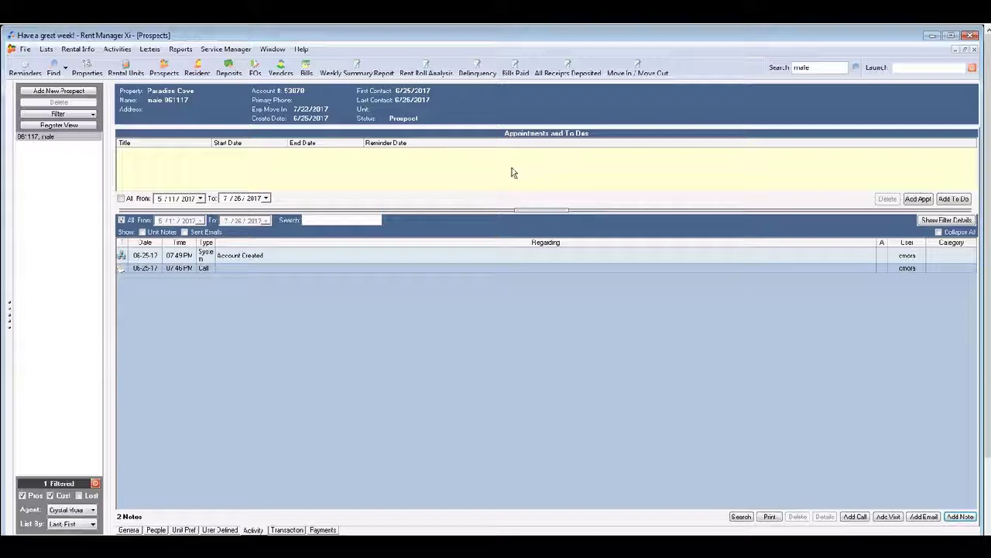
click(888, 515)
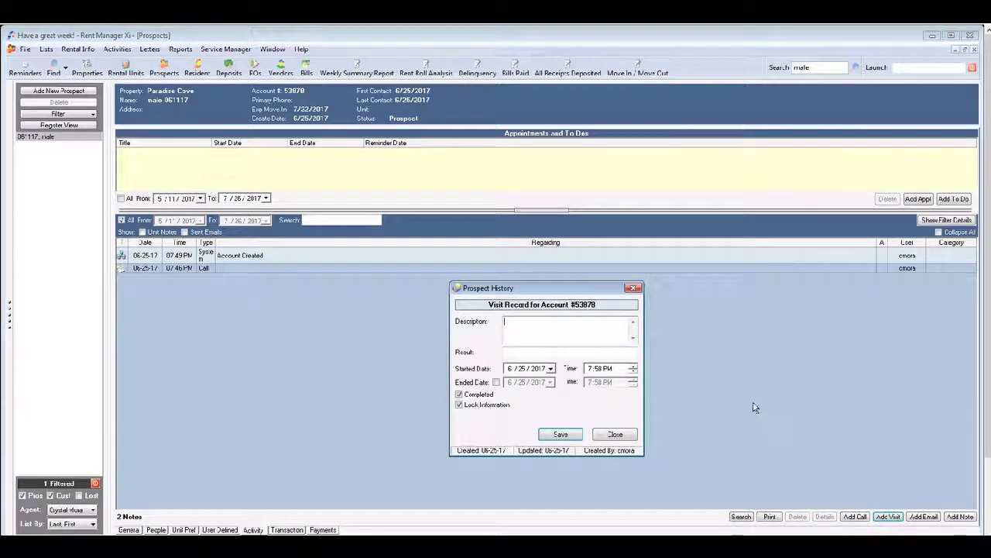
click(634, 287)
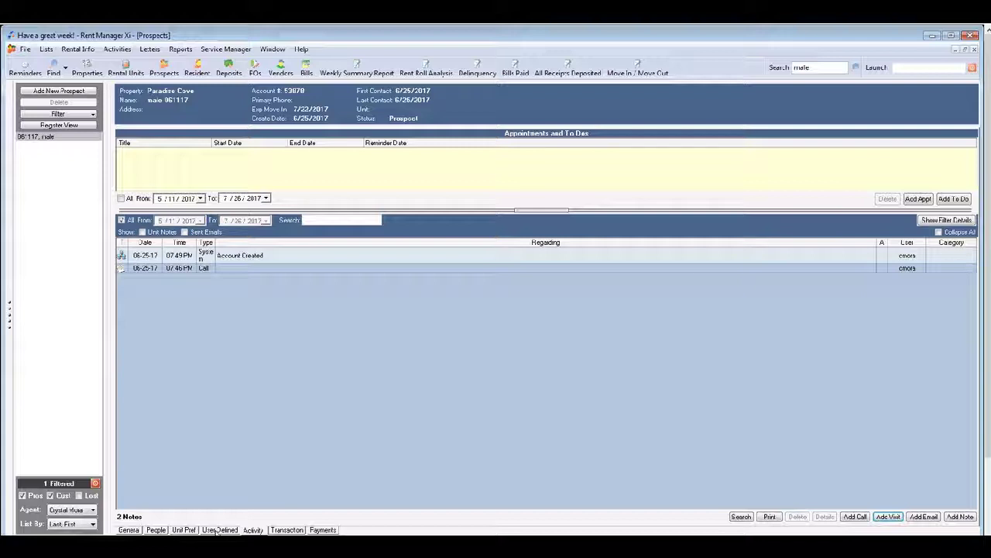
Step: Check the Qualified?, Total Credit Check Fee and Fee Received fields, then view transactions
click(217, 529)
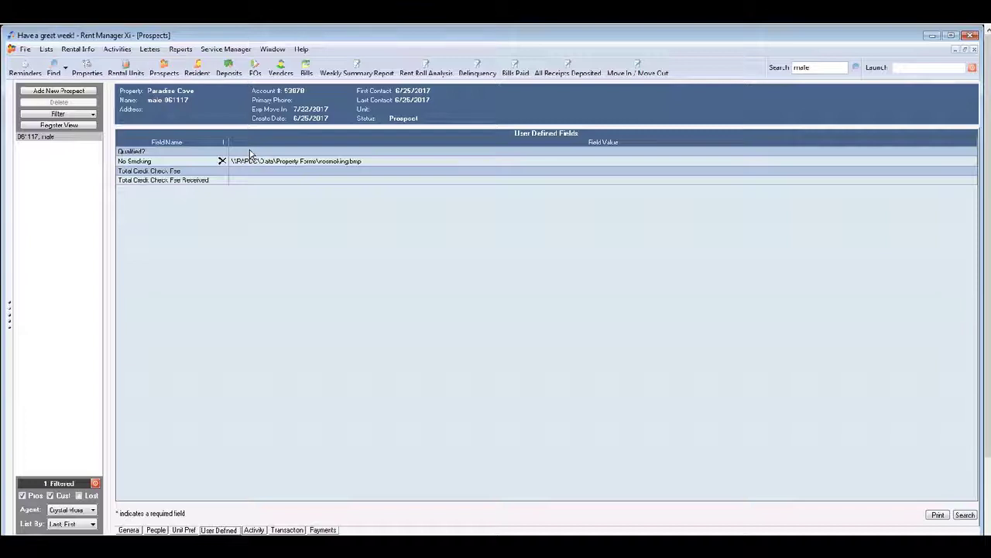
click(250, 152)
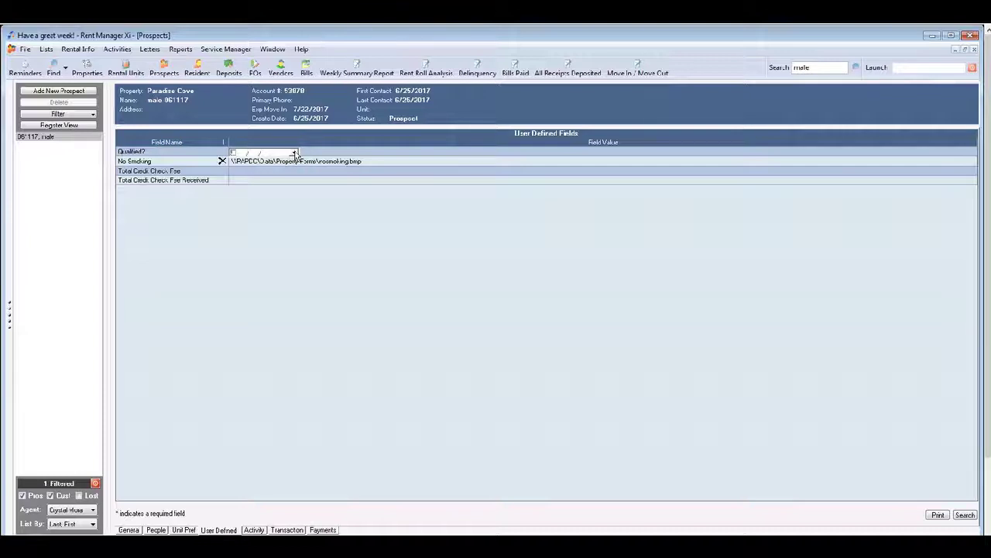
click(245, 173)
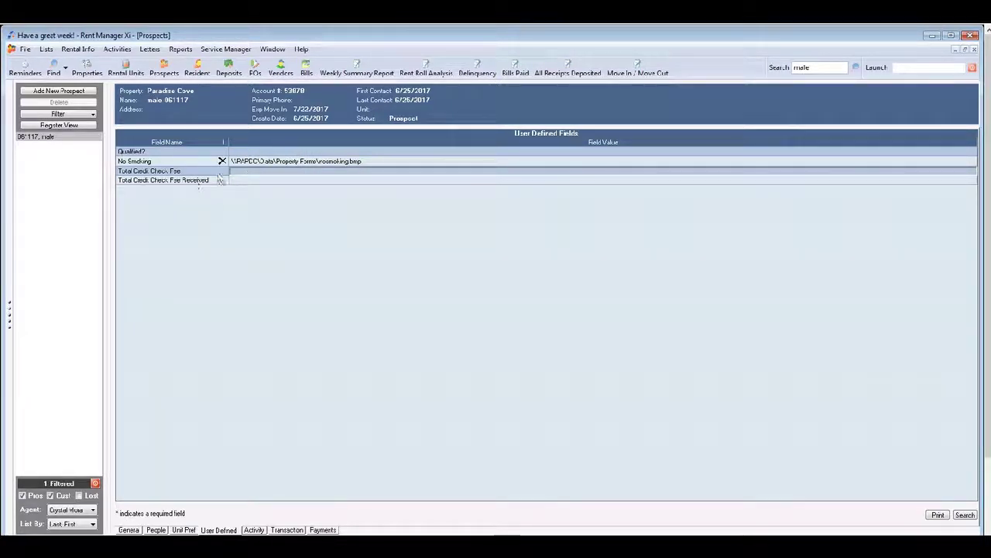
click(242, 180)
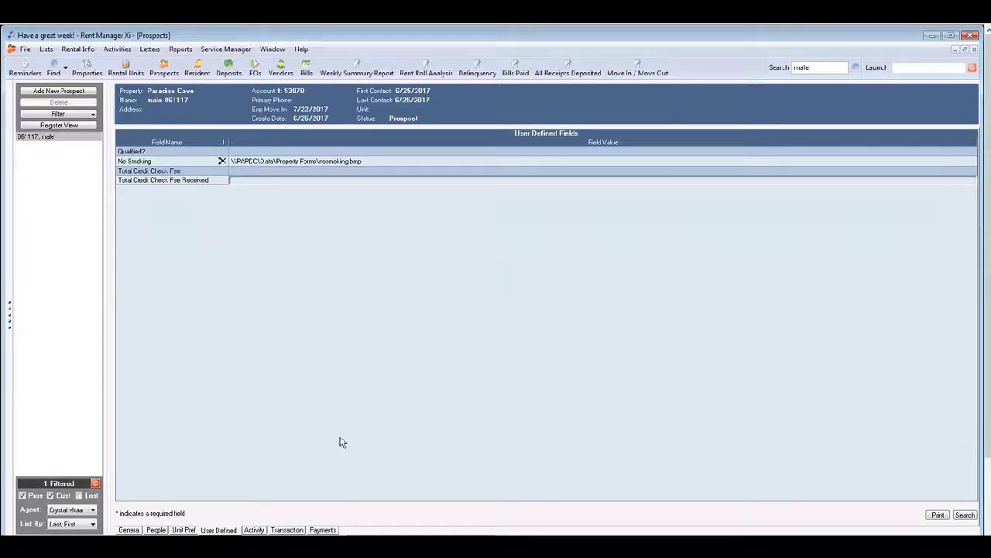
click(286, 530)
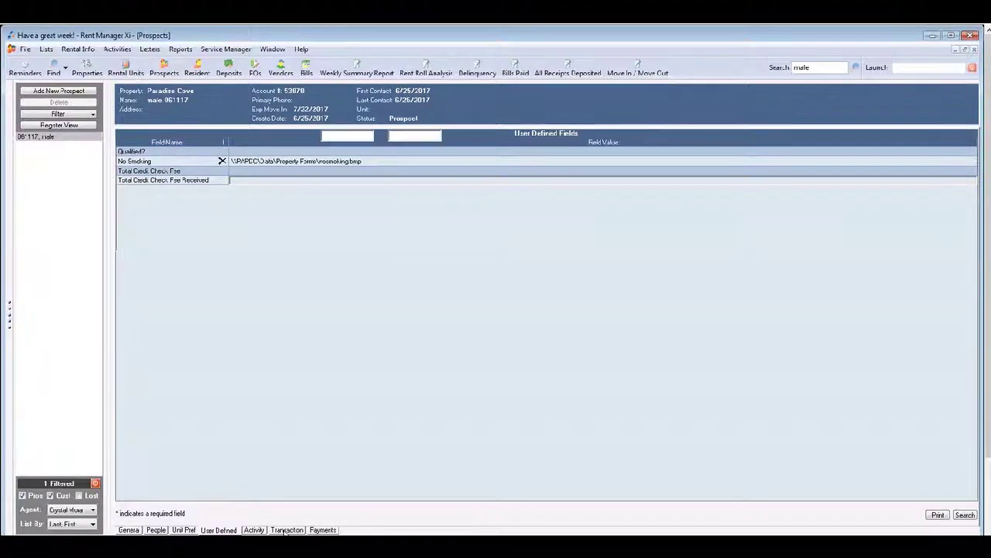
Step: Confirm the Payments tab shows no open receivables, then view unit preferences
click(329, 531)
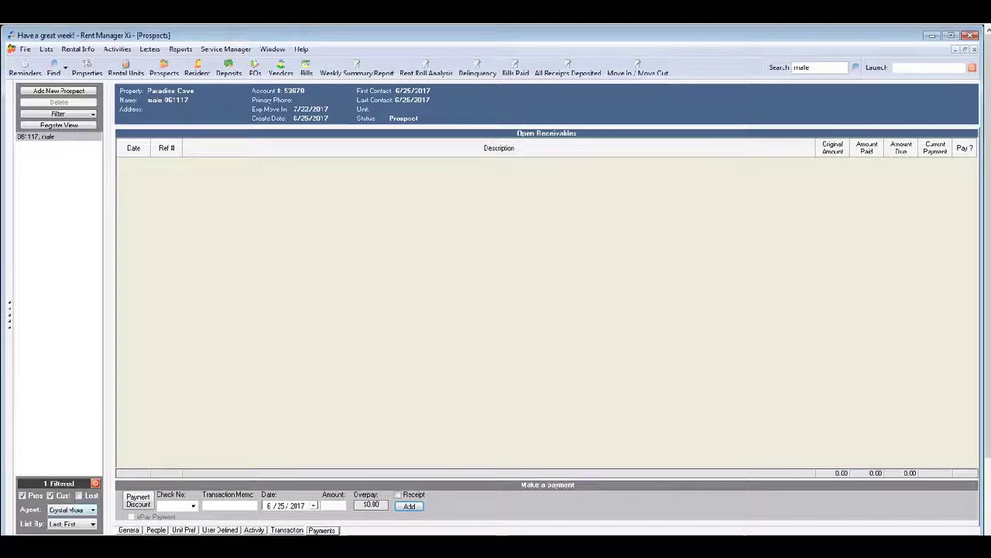
click(190, 530)
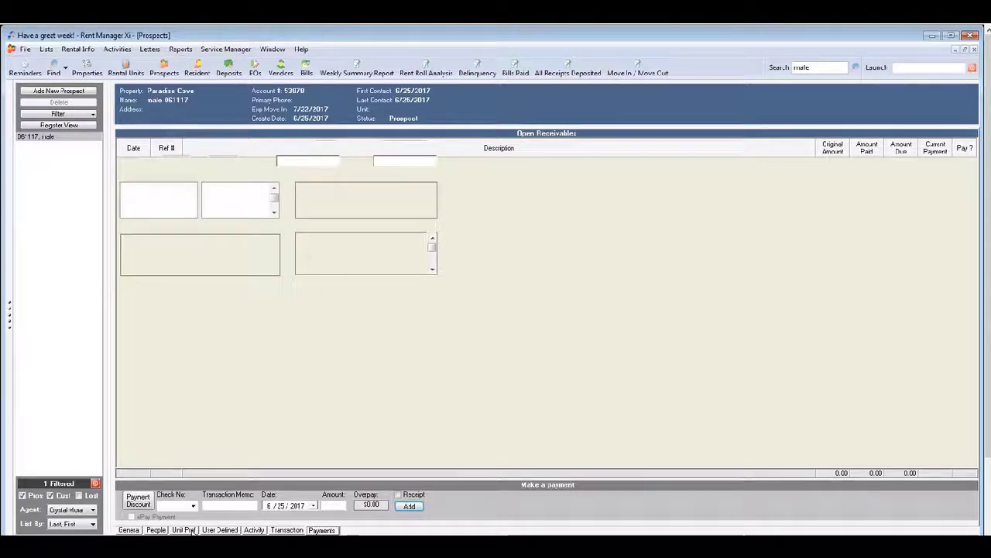